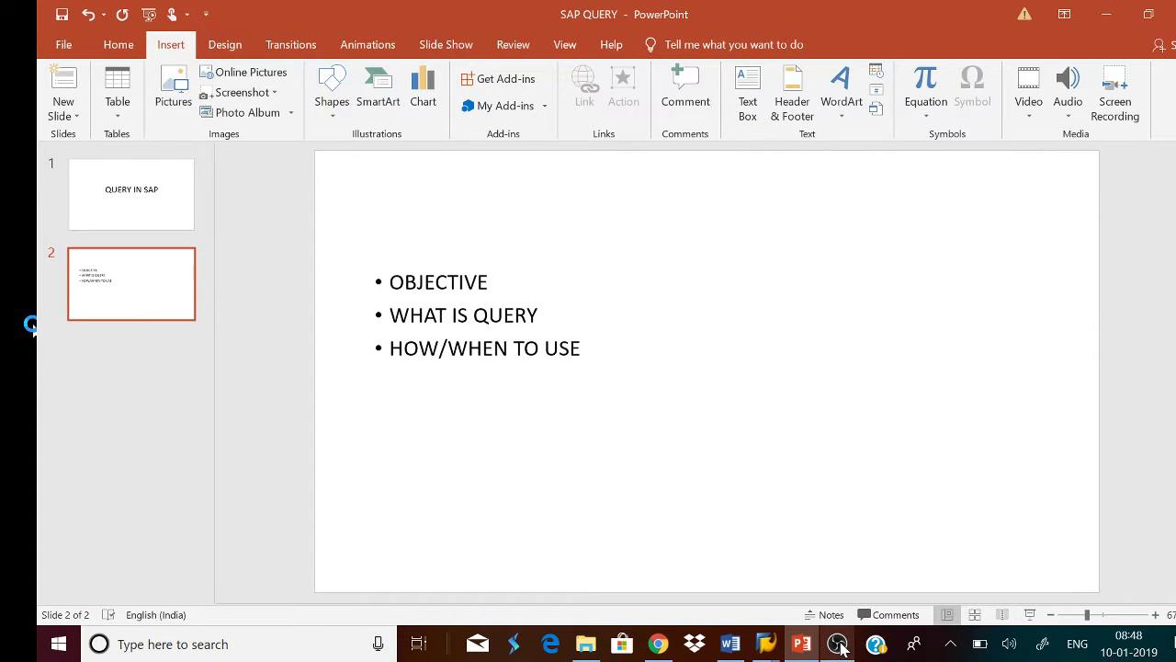
Switch to the SAP Easy Access session and start transaction sqvi
mouse_move(764, 641)
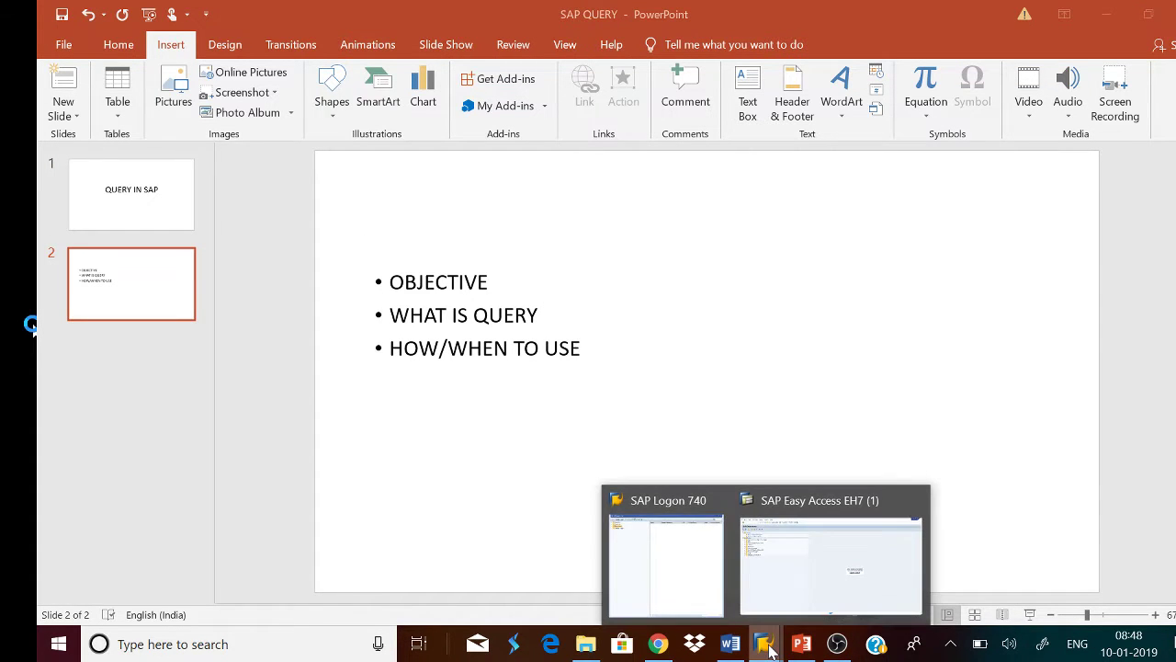
click(808, 592)
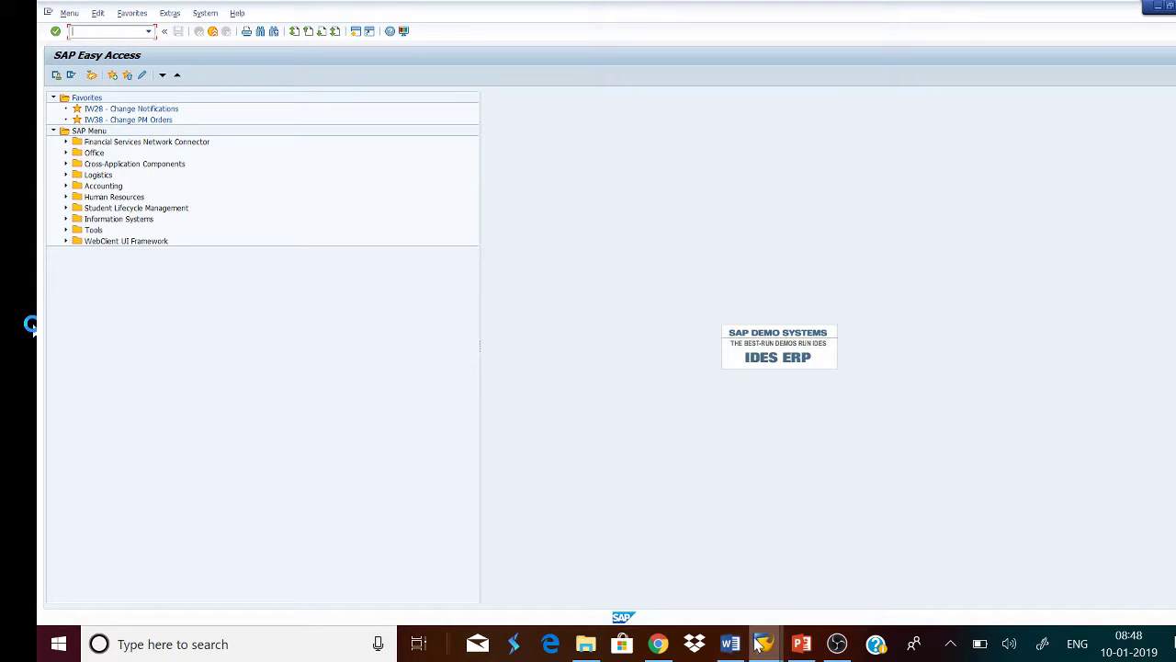
click(148, 31)
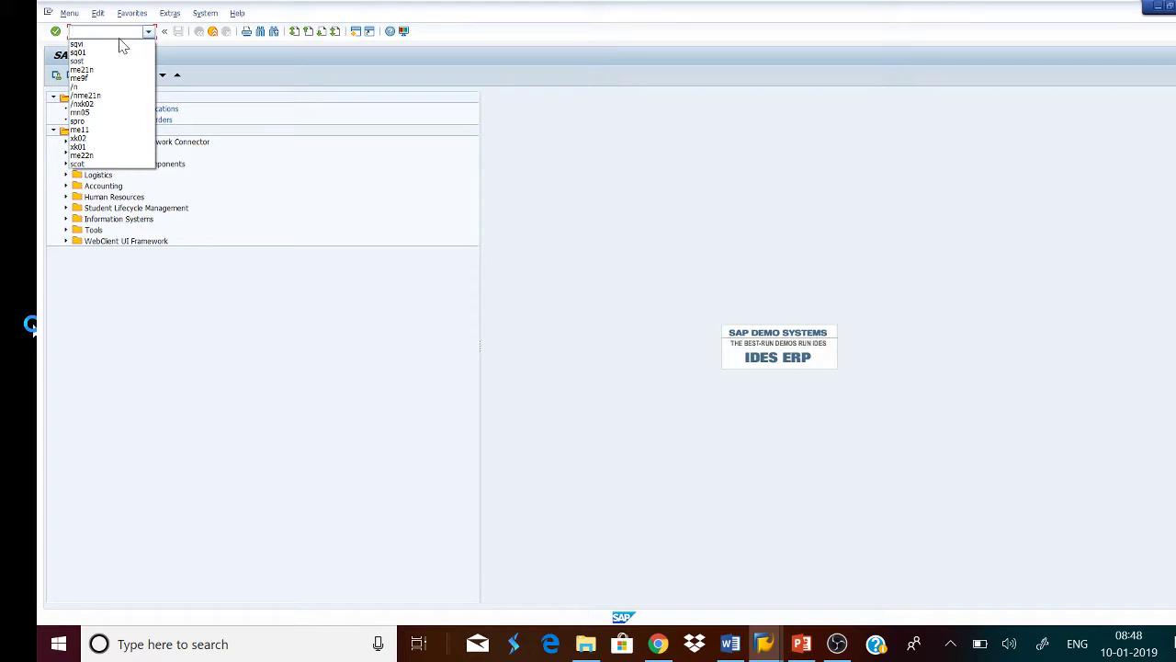
click(115, 44)
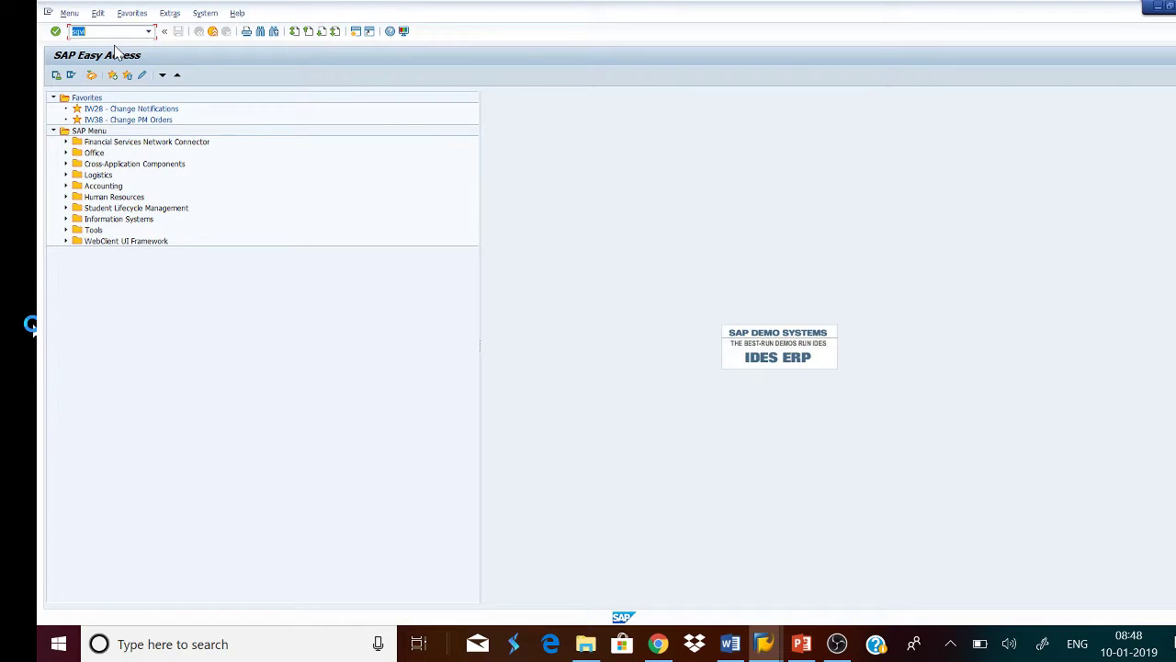
key(Return)
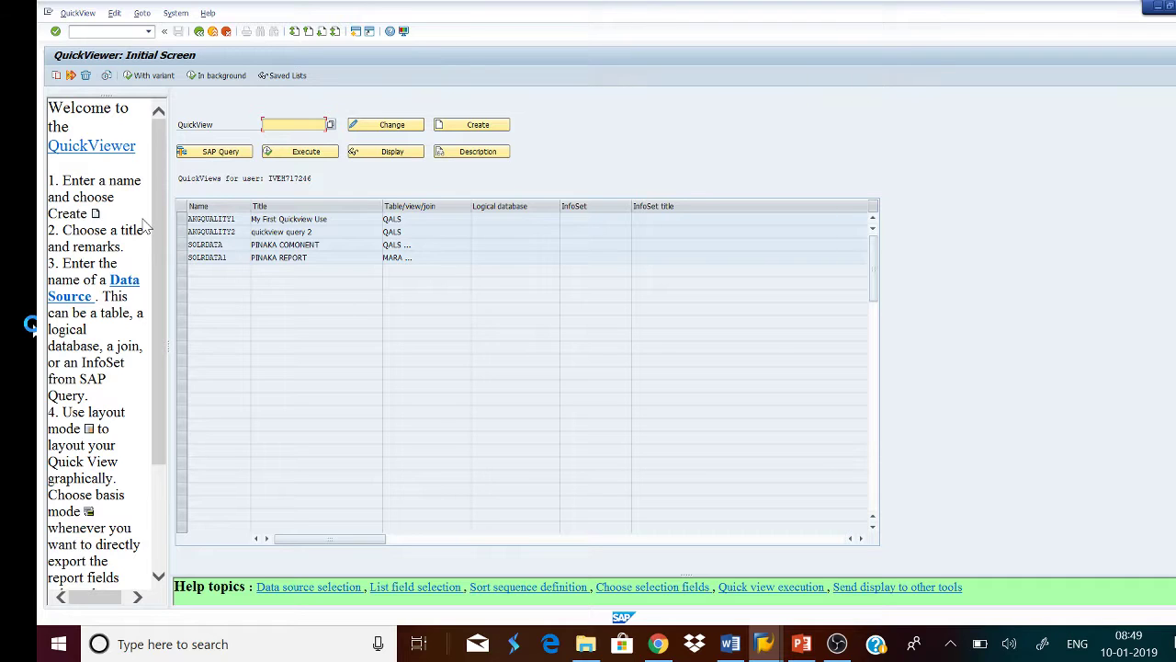
Start creating a new QuickView named Quickview1
click(148, 32)
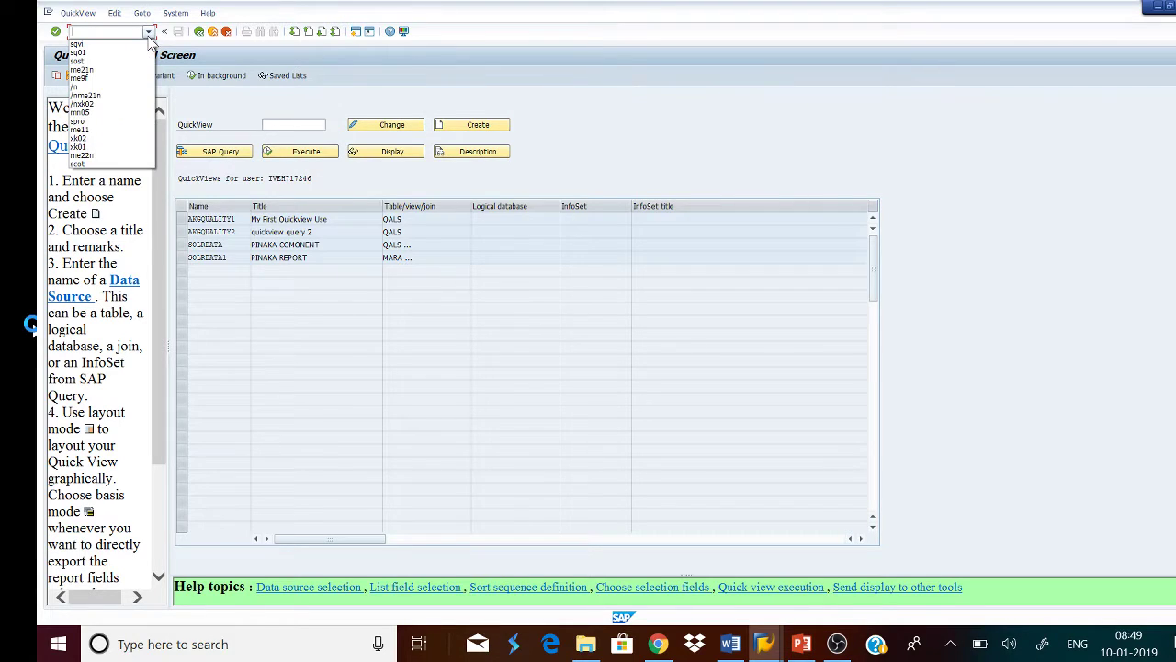
click(285, 131)
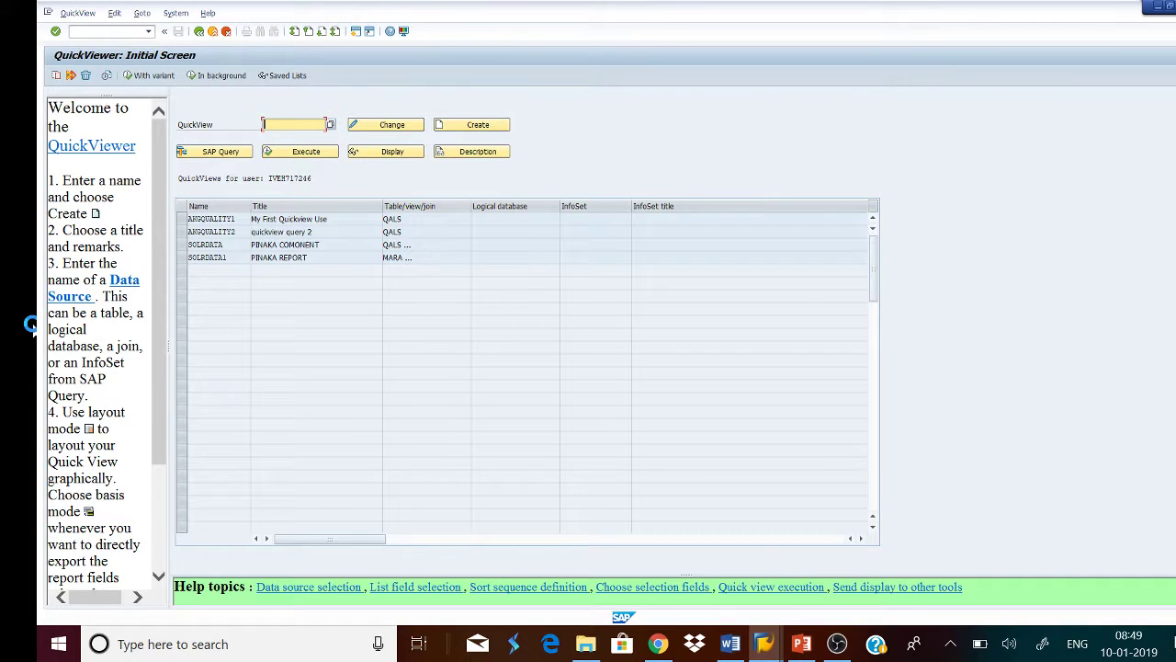
text(s)
text(uick)
text(view)
text(1)
click(479, 129)
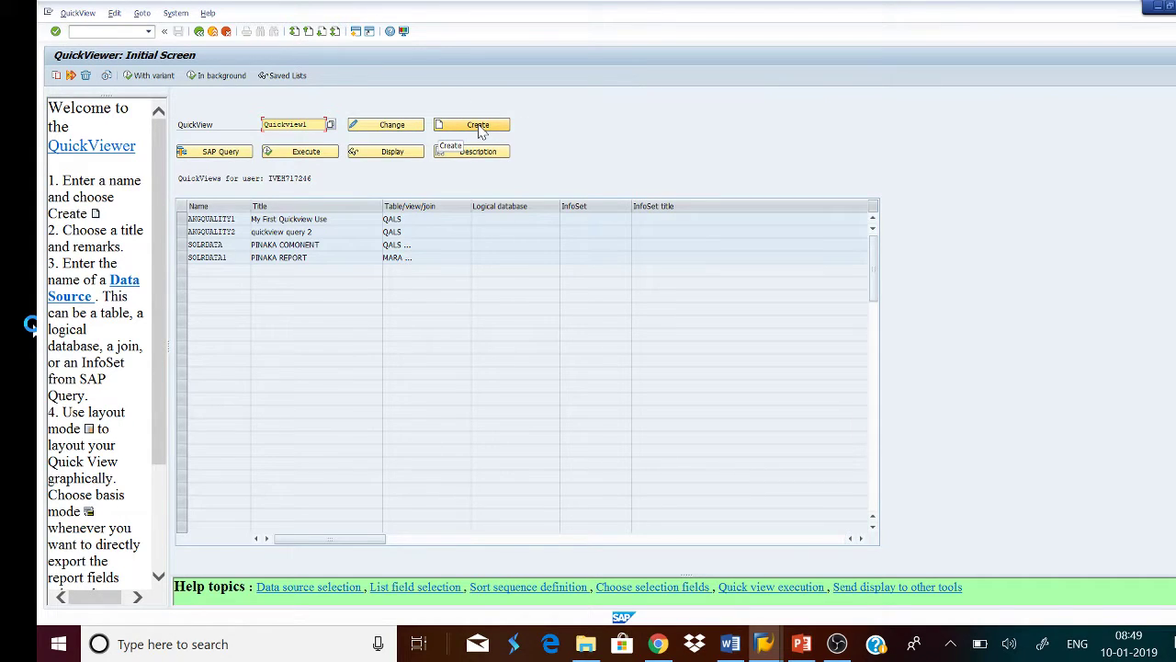
click(478, 130)
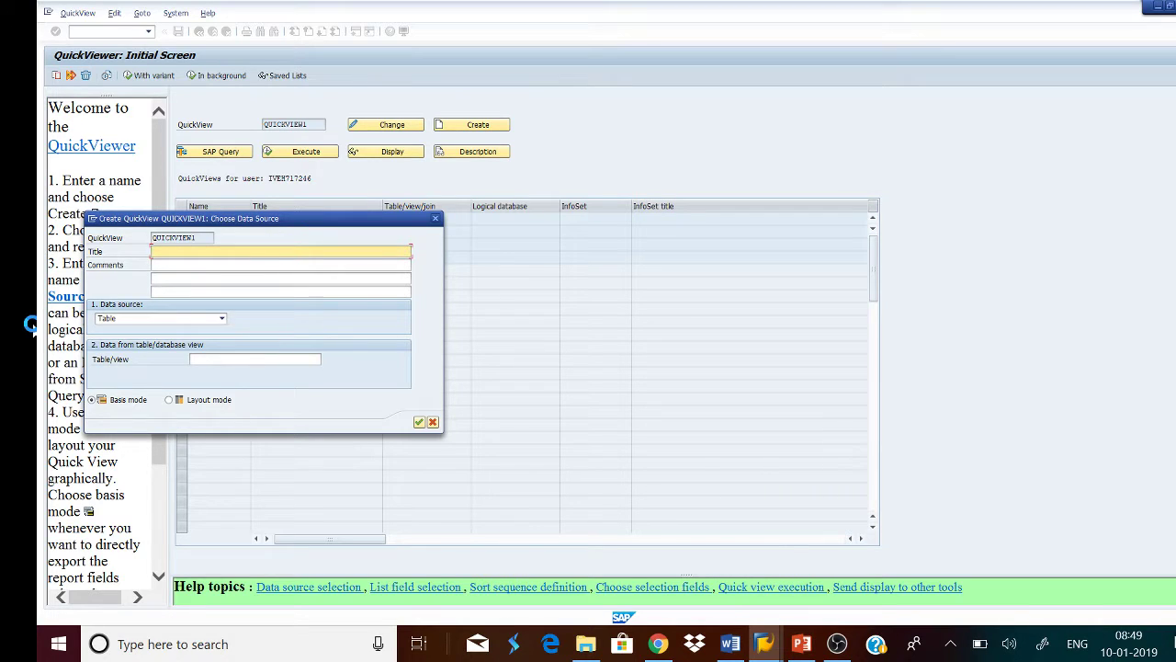
Title the QuickView "TEsting query of SAP" and choose Table join as its data source in Basis mode
text(TESting query of SAP)
click(419, 423)
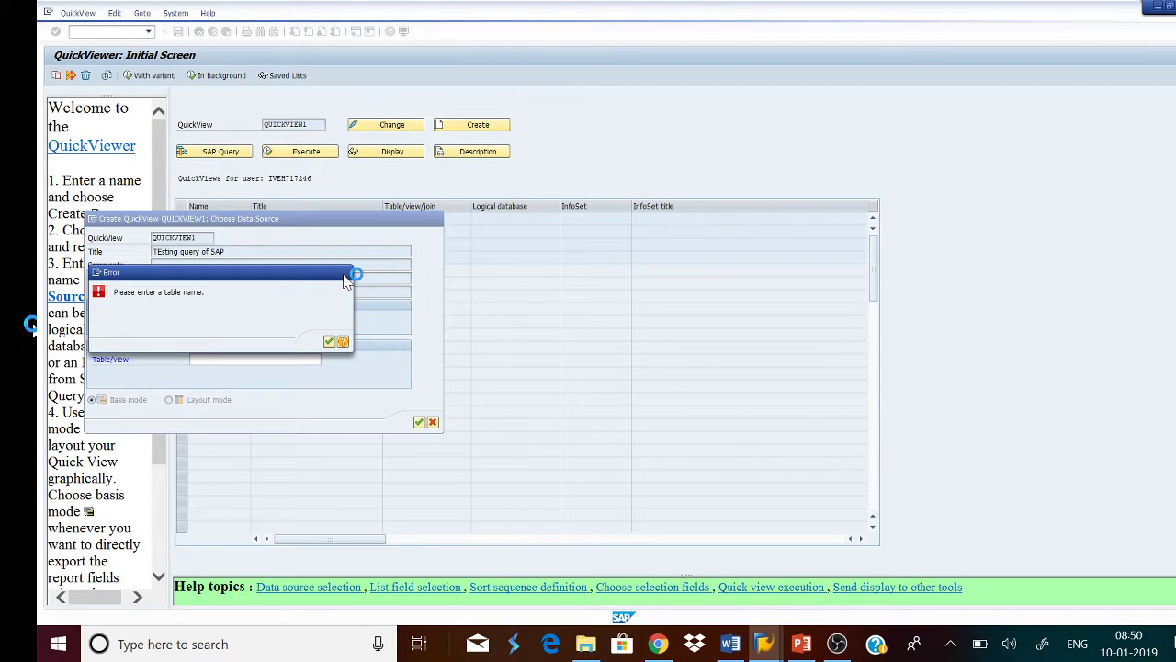
click(346, 274)
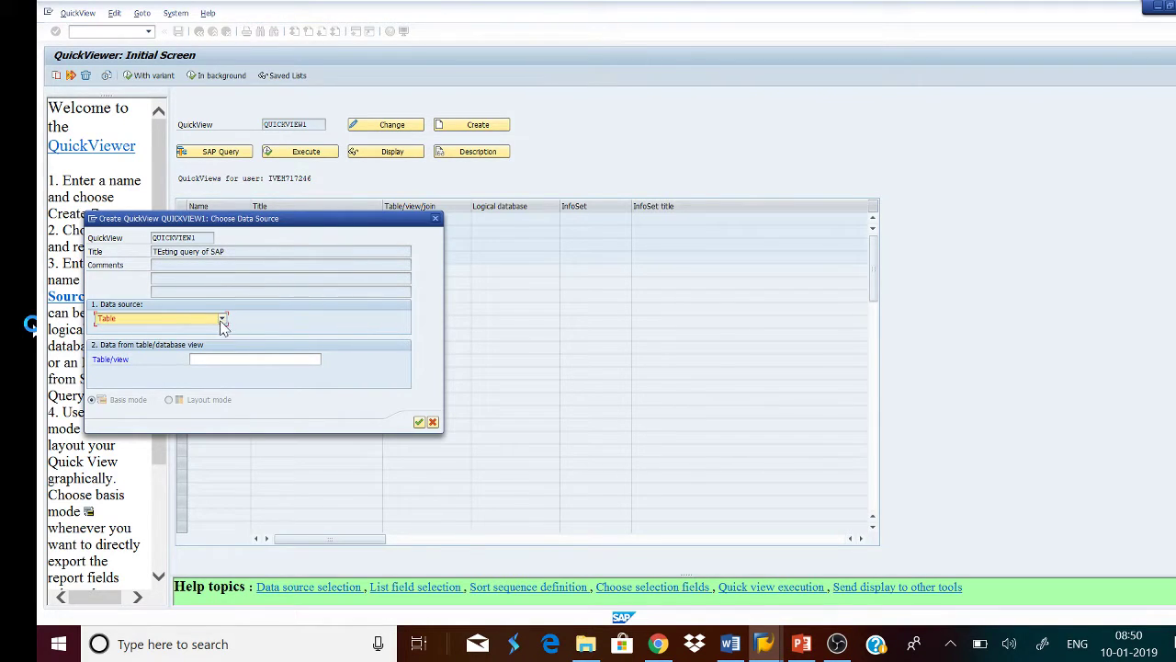
click(222, 319)
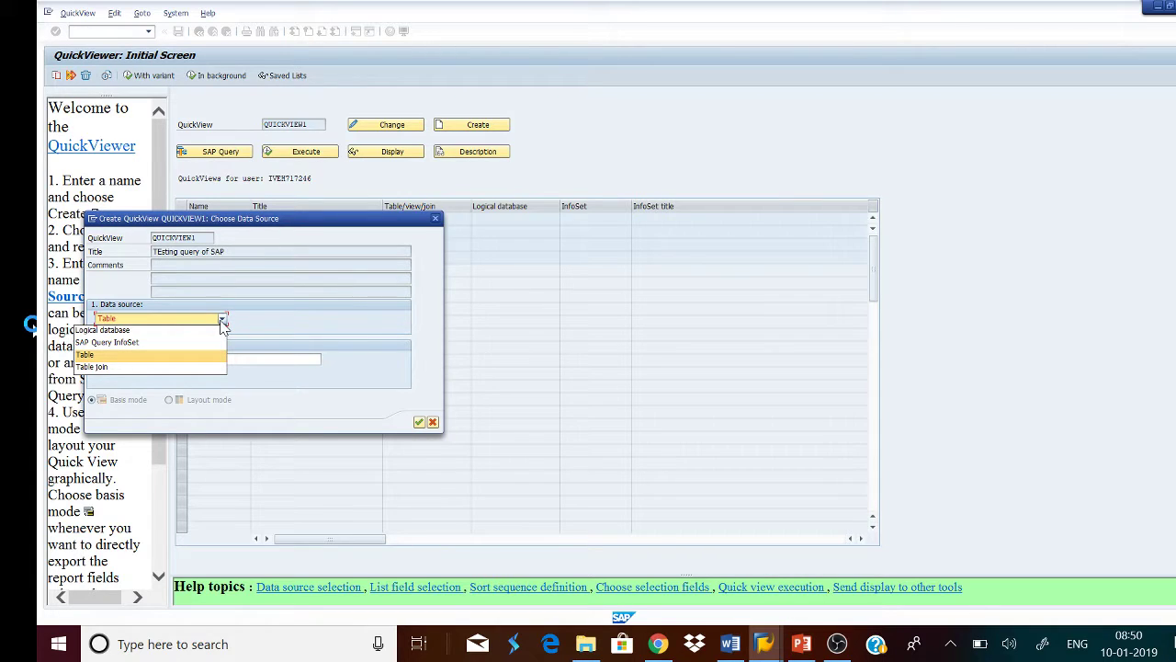
click(133, 368)
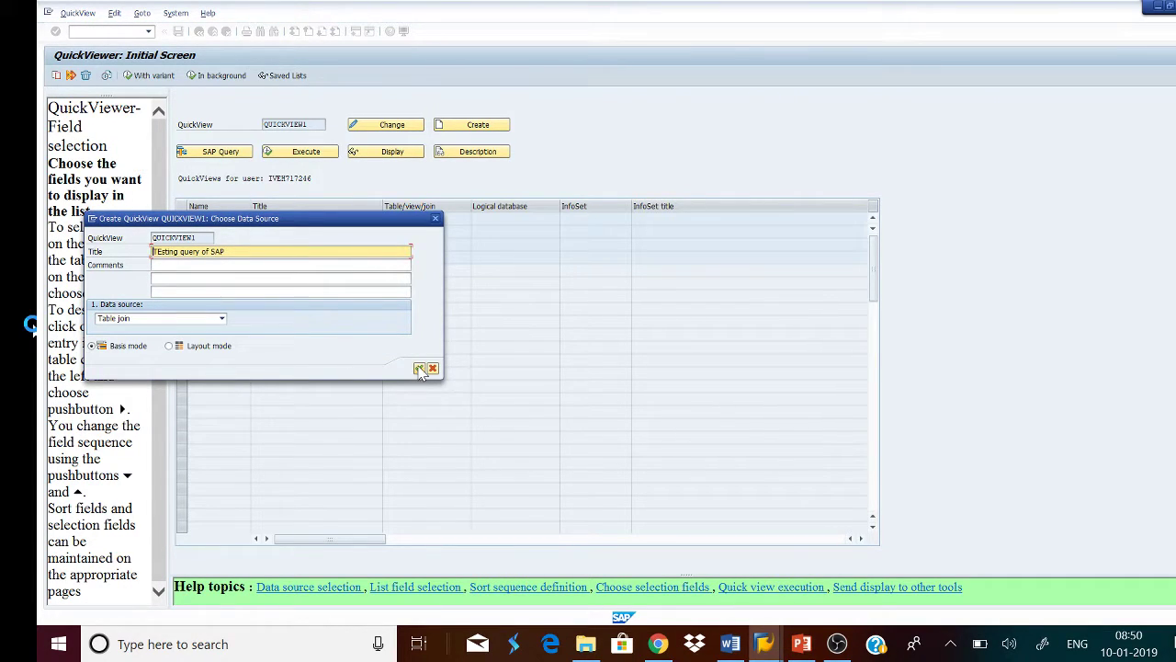
click(420, 369)
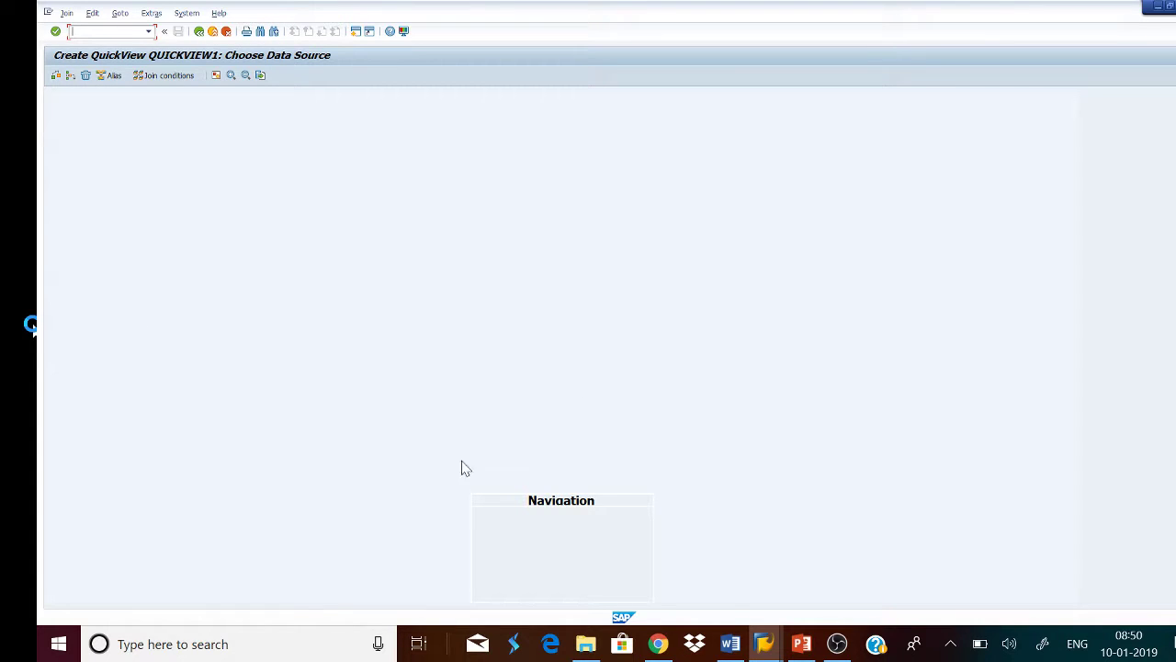
Add table MARA to the join and enlarge its box to show more fields and their full descriptions
click(70, 78)
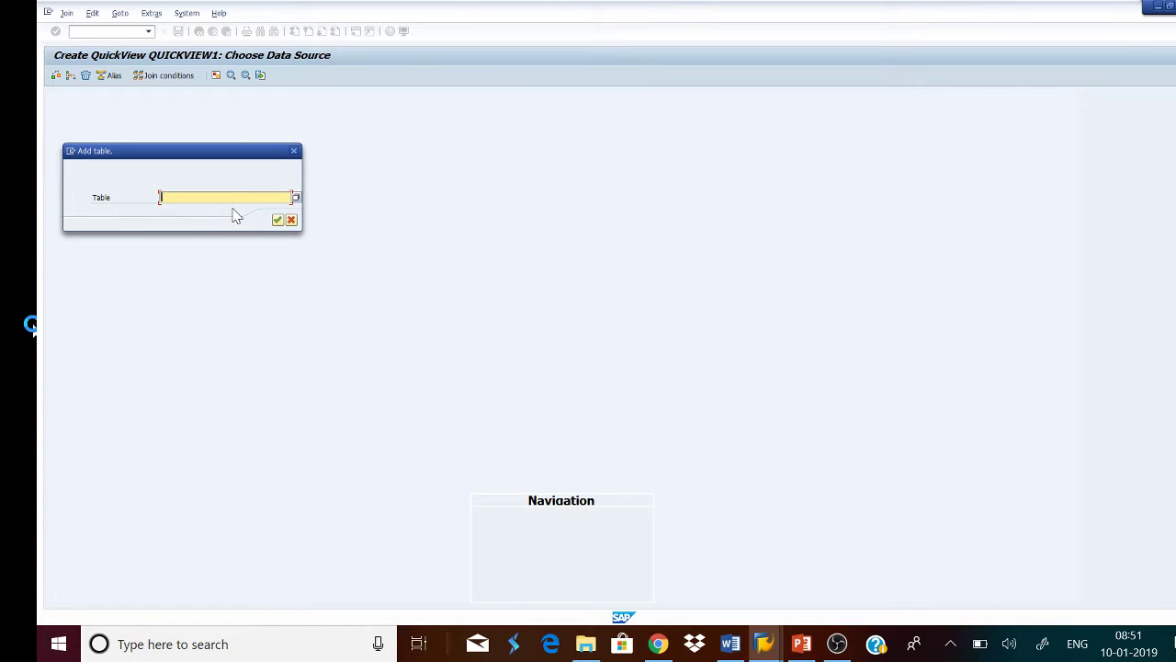
text(mara)
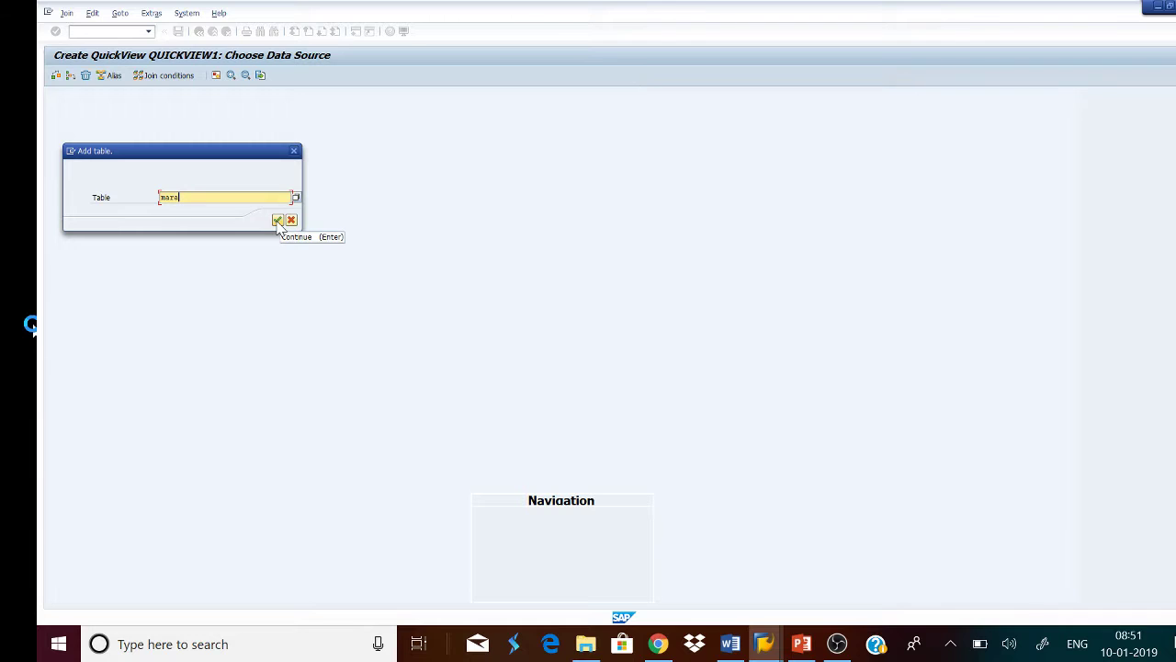
click(278, 221)
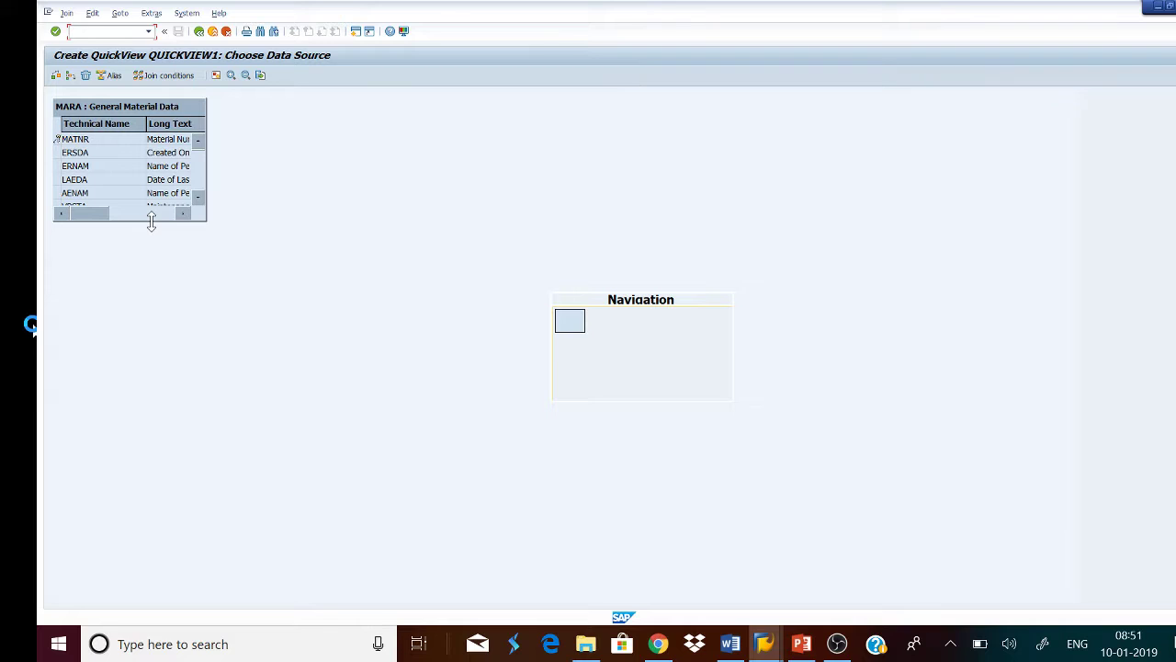
drag(152, 220, 163, 338)
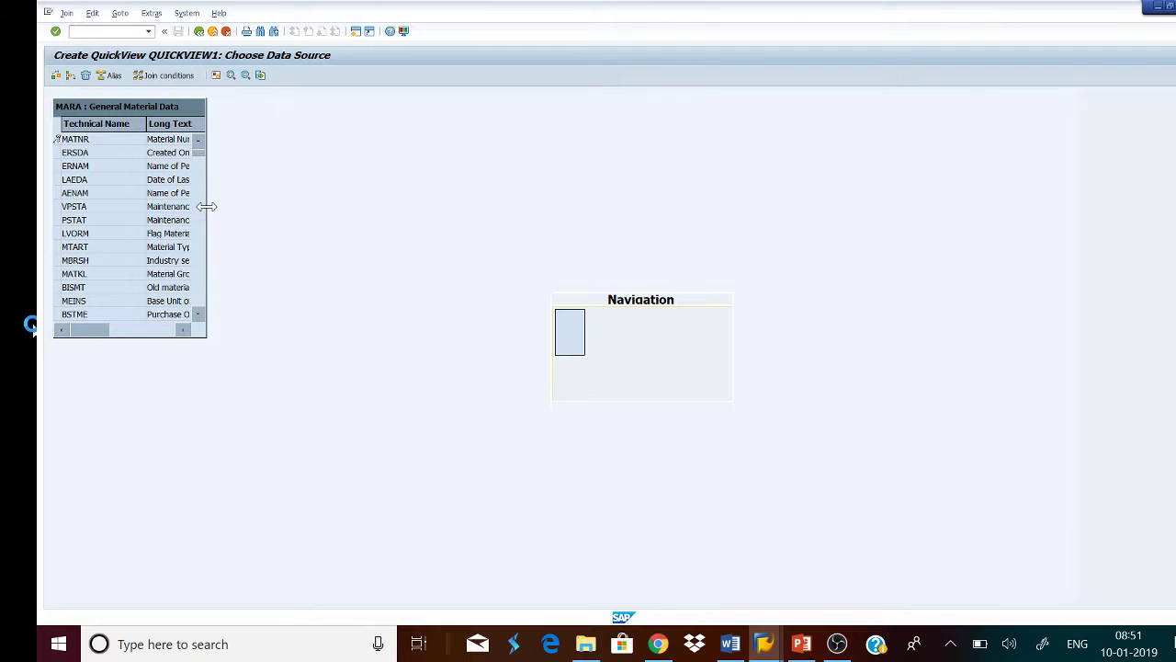
drag(207, 206, 312, 211)
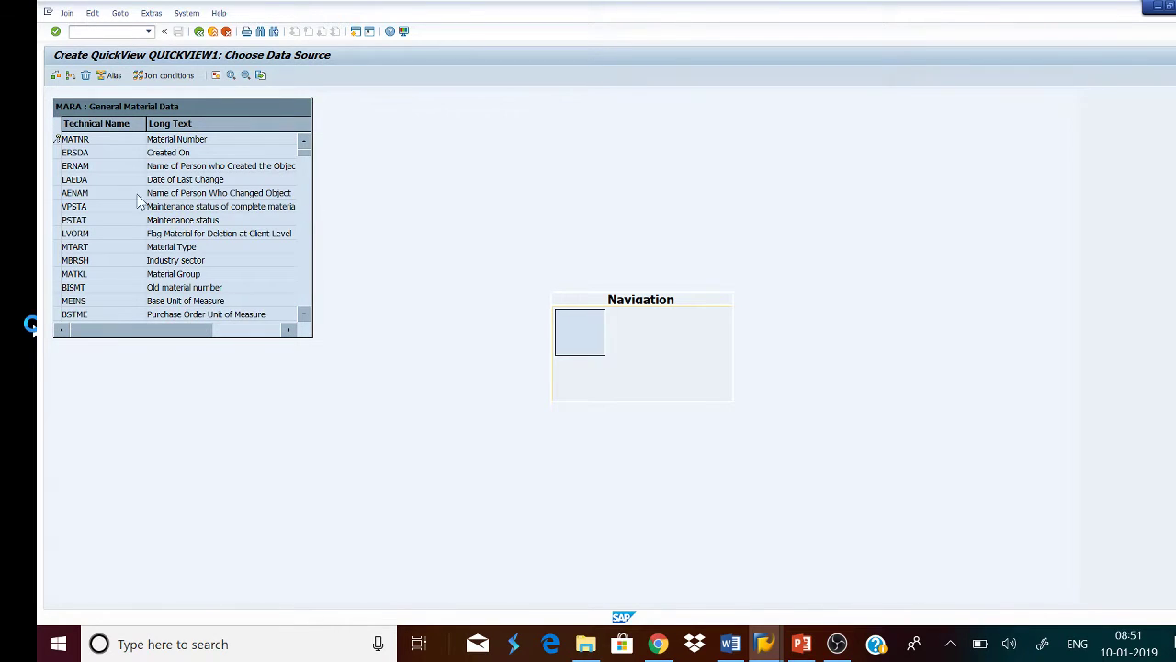
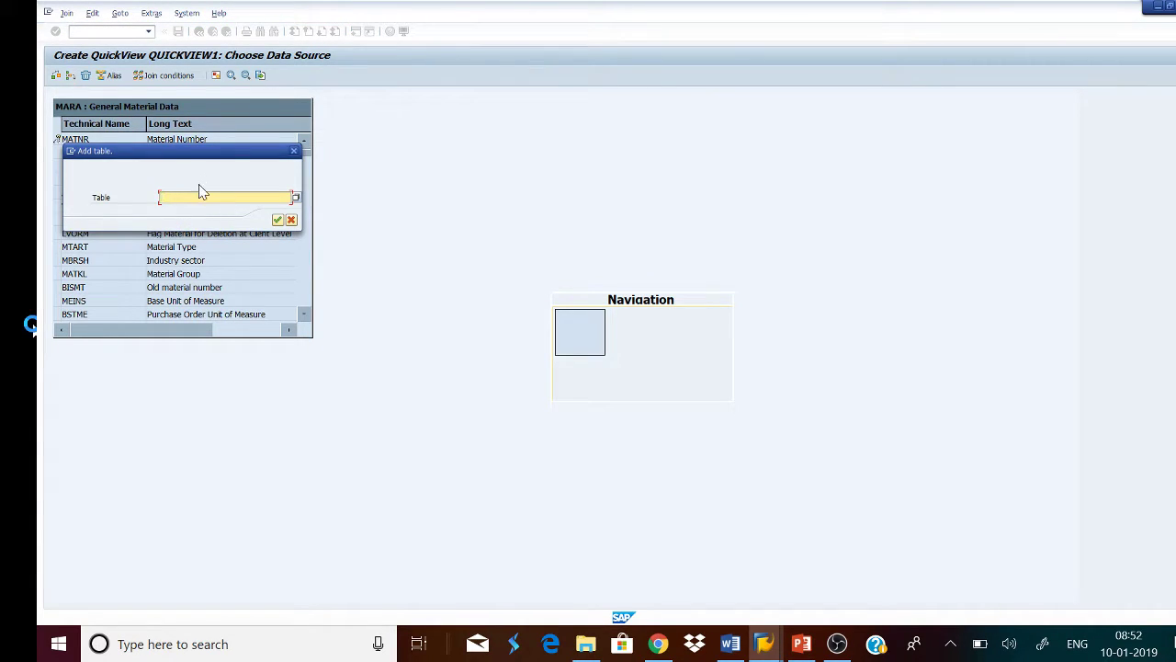
Try to add a table named qual to the join
text(qual)
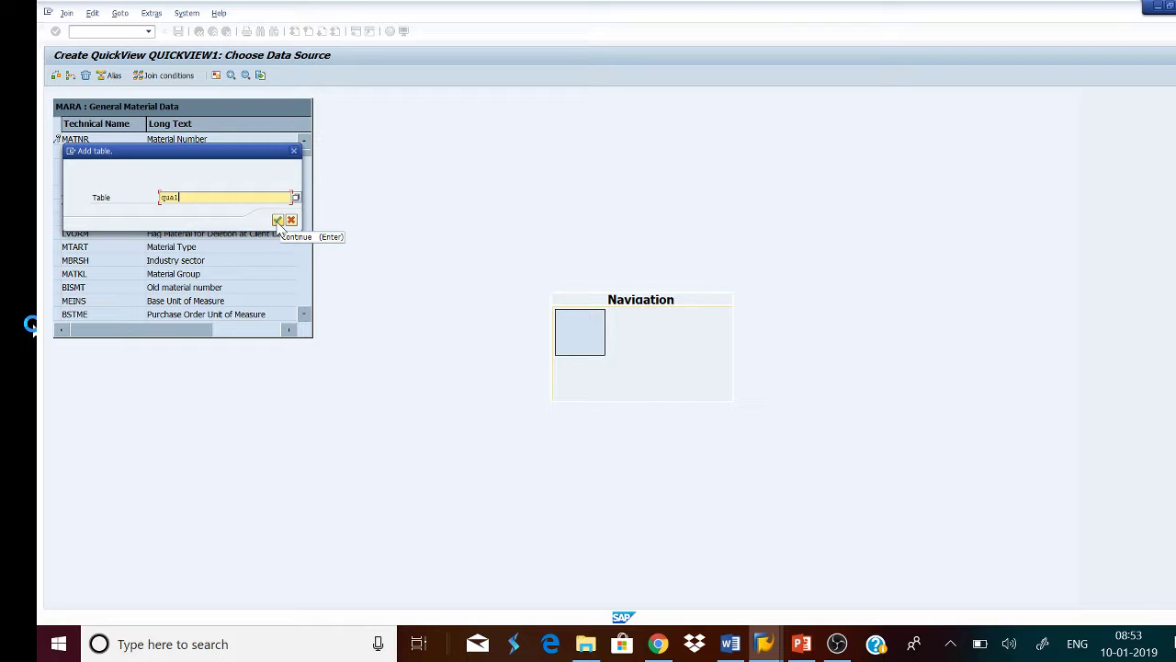
click(278, 221)
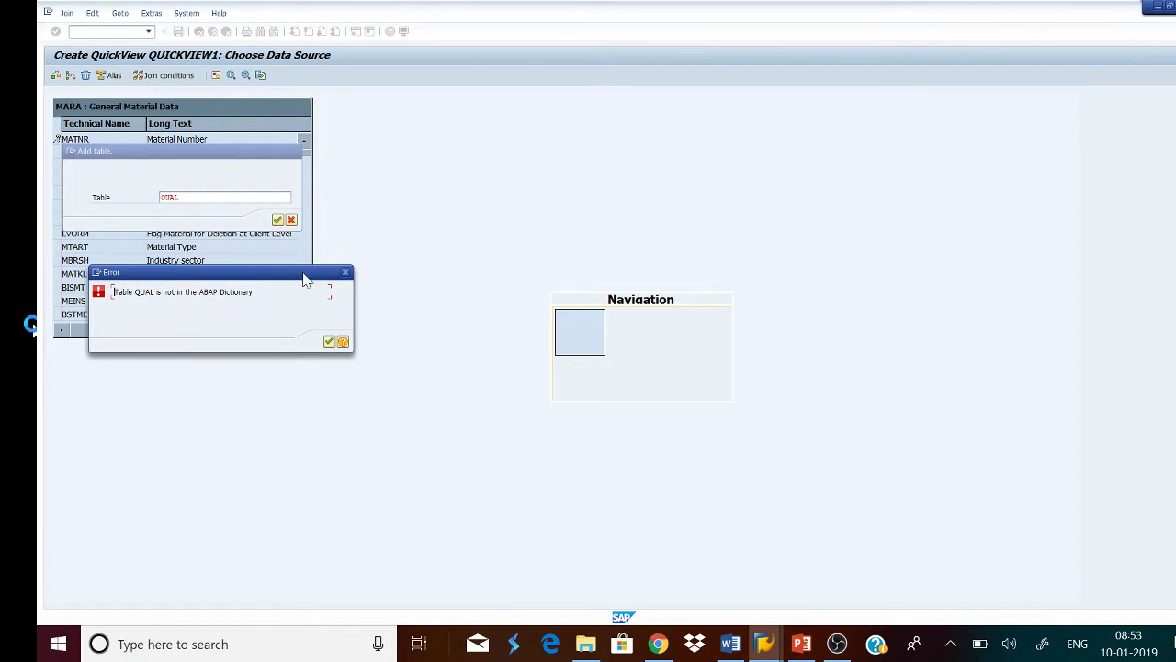
click(330, 342)
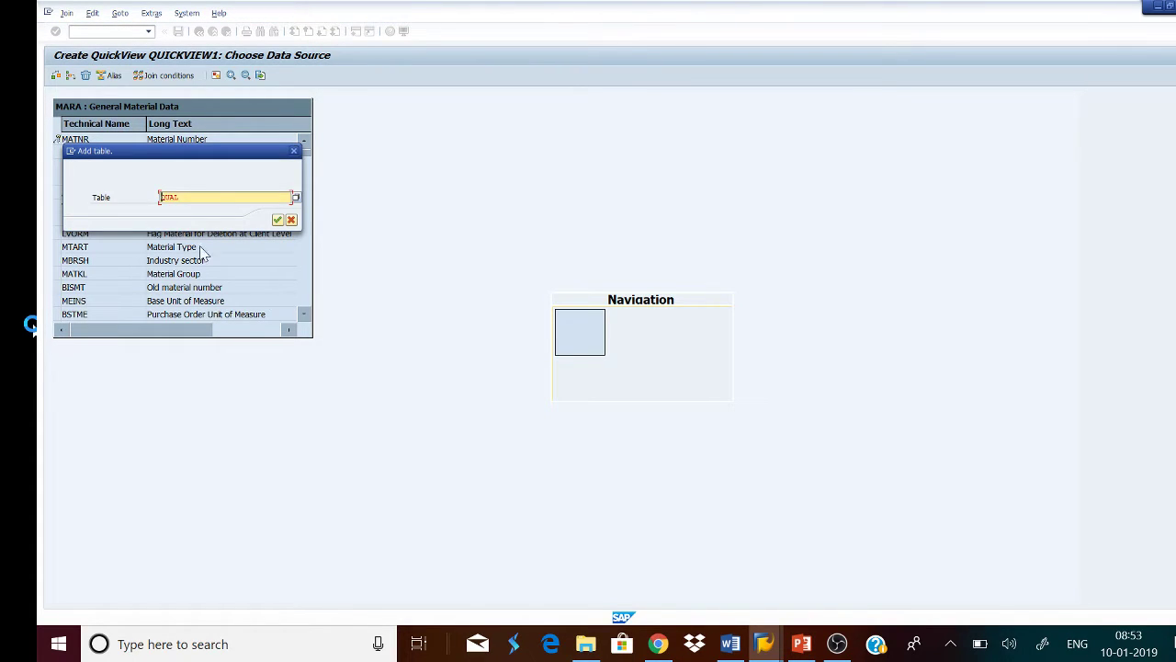
Add table QALS to the join and lengthen its box to view the field linked to MARA's material number
click(206, 196)
key(BackSpace)
key(BackSpace)
key(BackSpace)
key(BackSpace)
text(q)
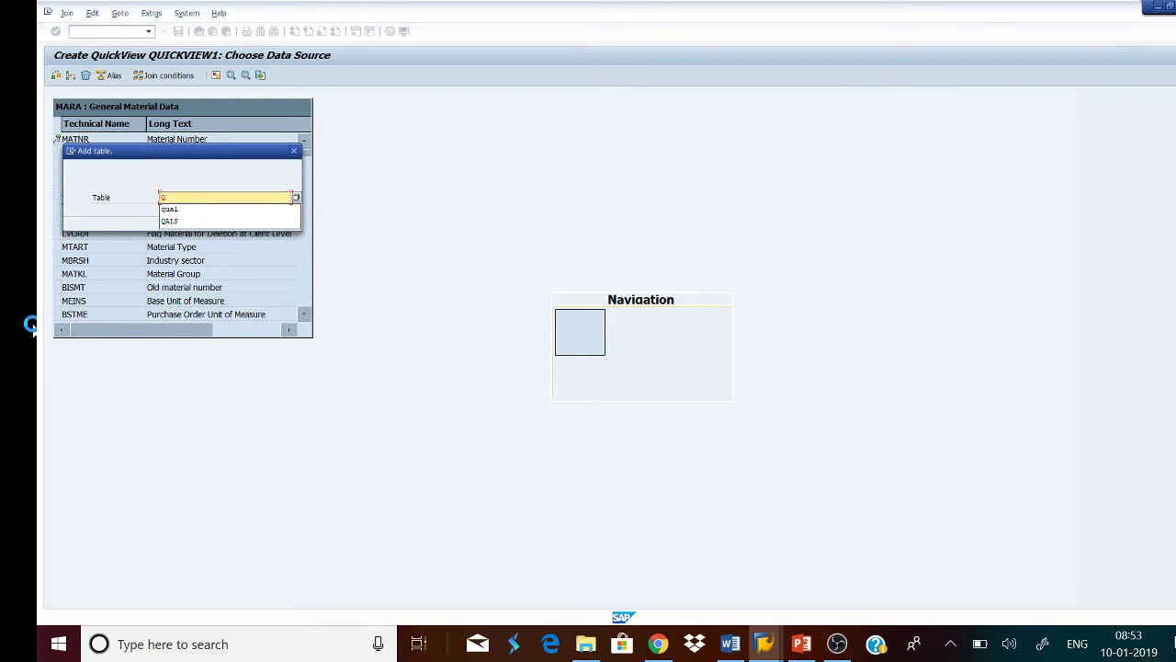
click(169, 221)
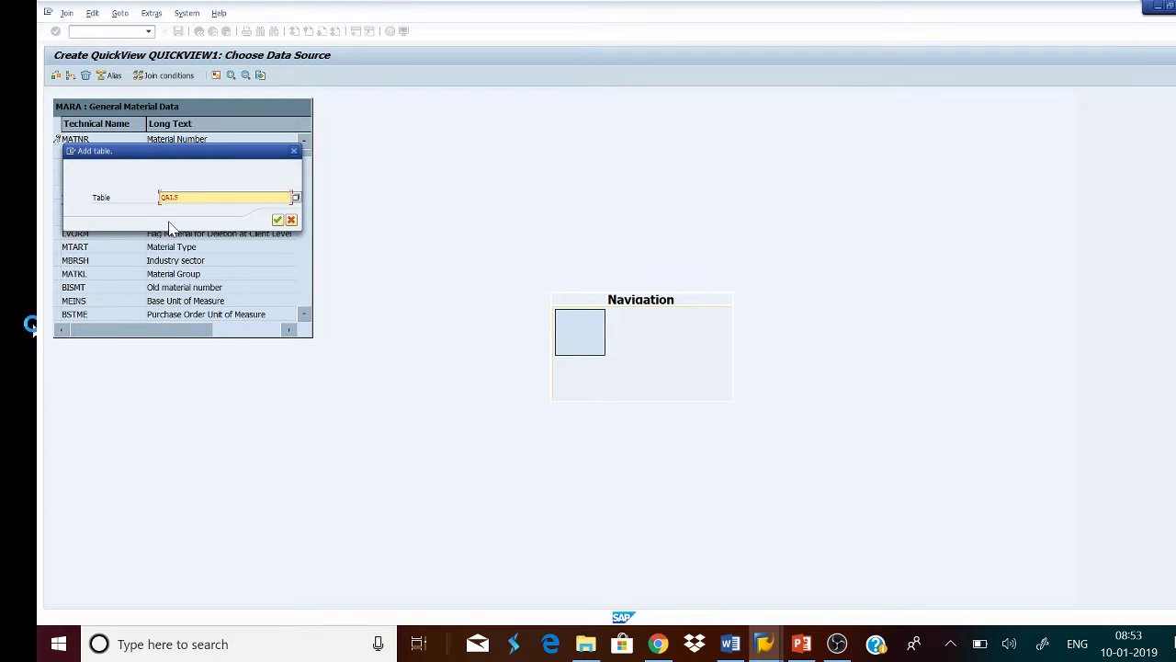
click(278, 221)
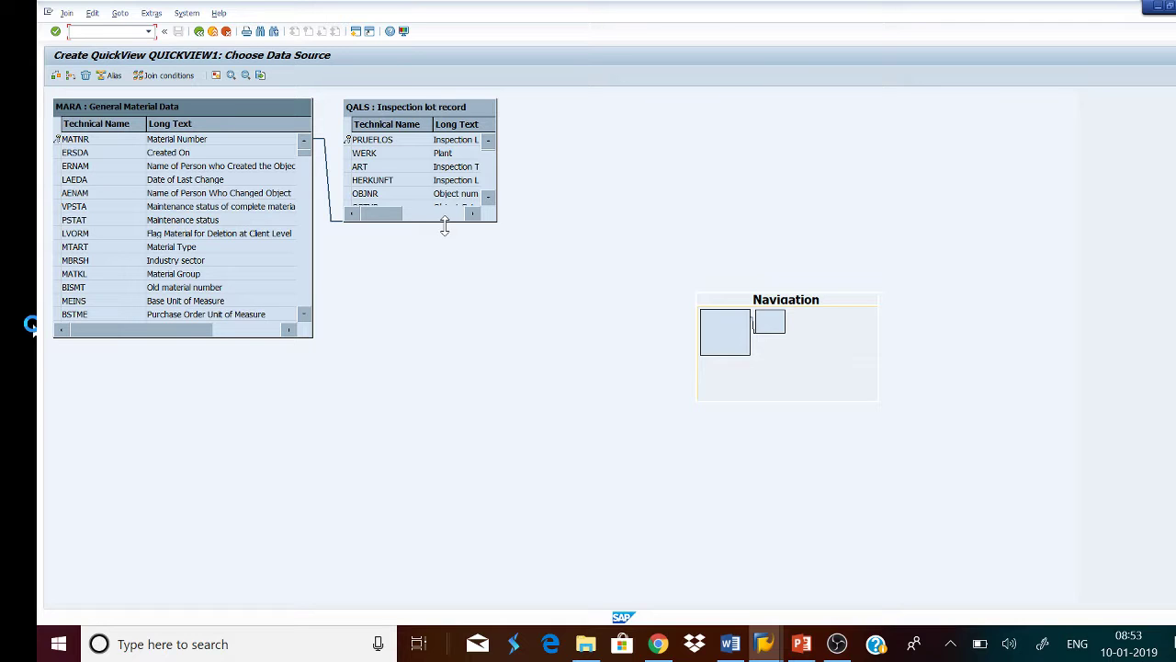
drag(445, 226, 478, 405)
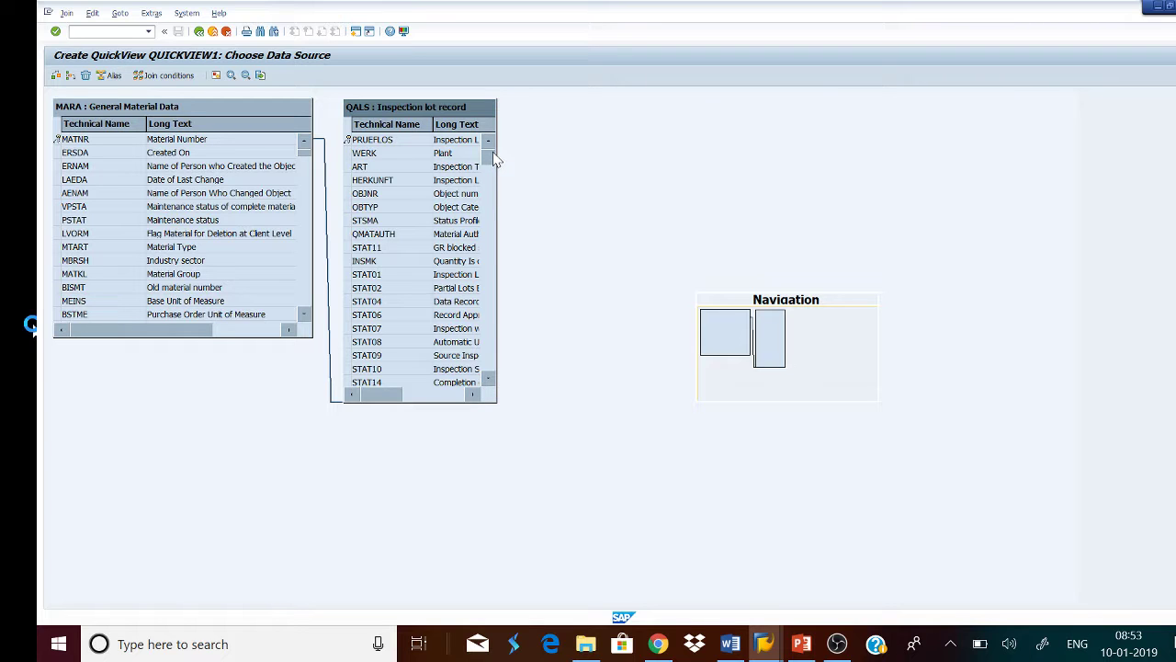
drag(490, 201, 490, 235)
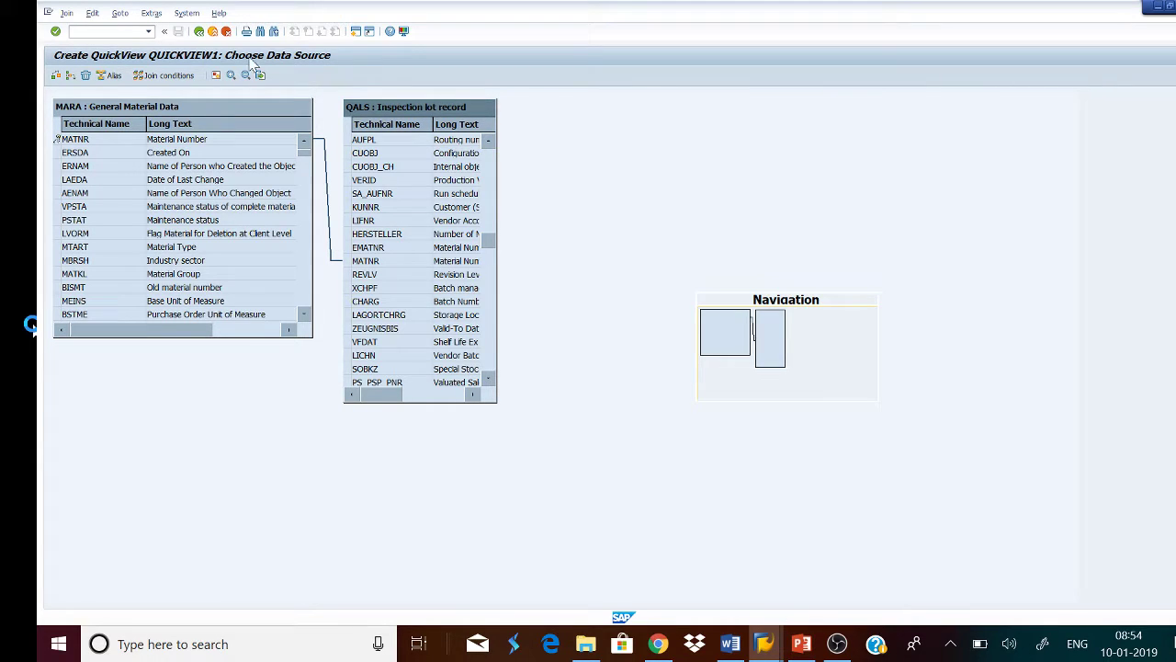
Return from the table join to the QuickView's field selection and widen the data fields area
click(199, 32)
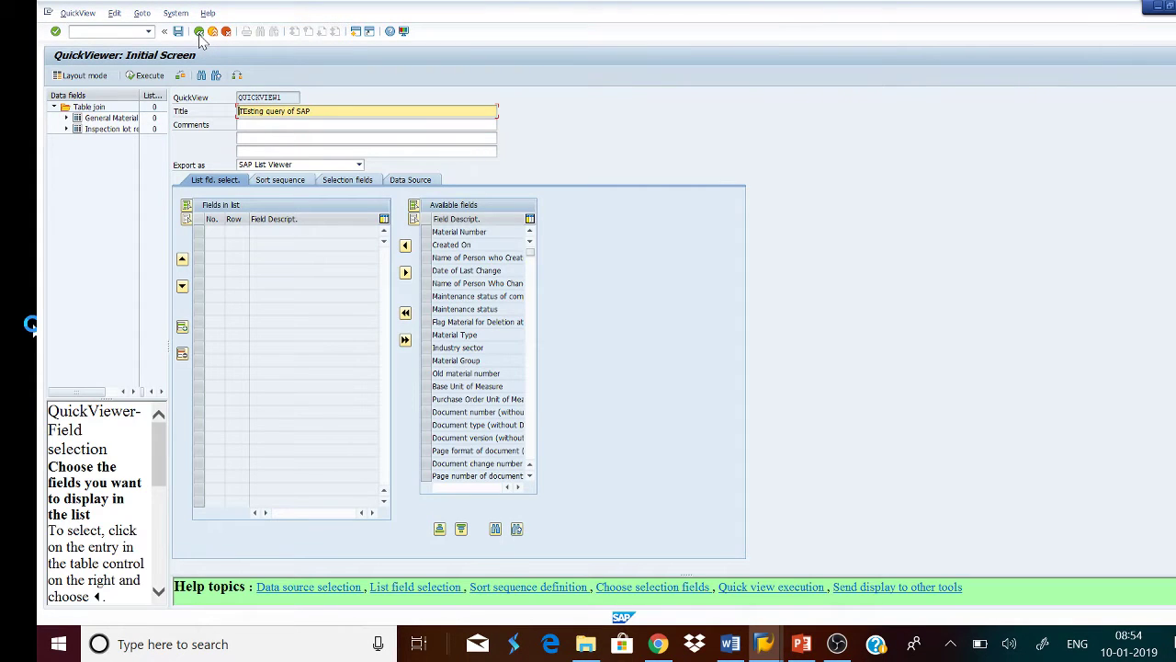
click(162, 114)
drag(164, 114, 433, 172)
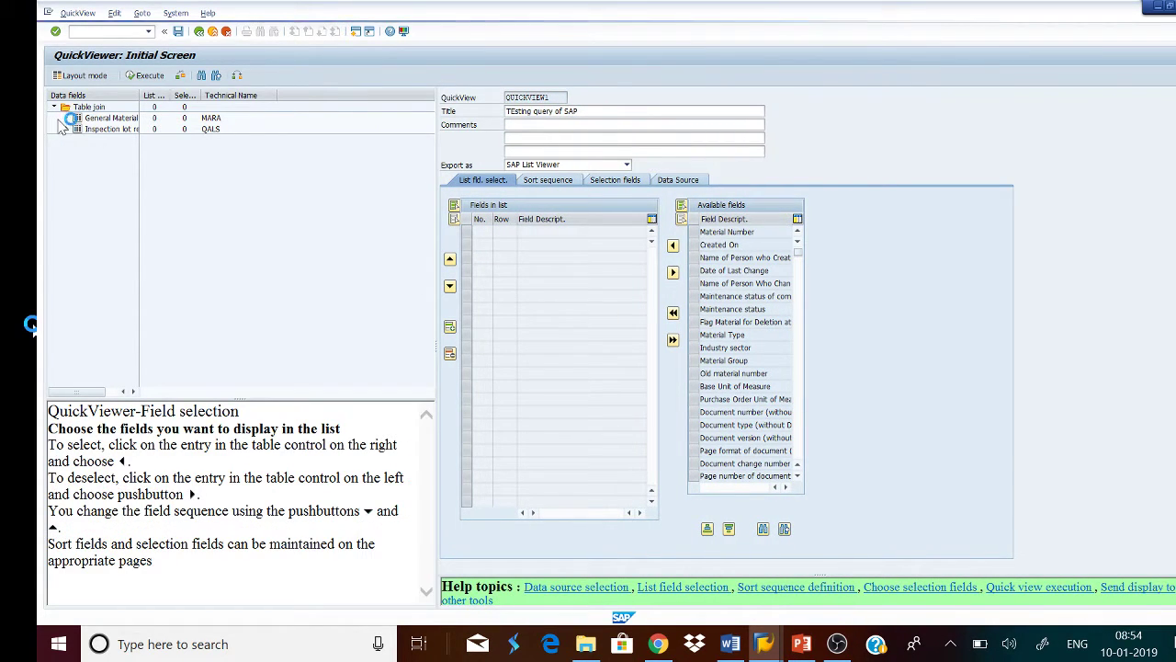
Expand General Material Data with its field names fully readable and include Material Number in the list fields
click(66, 118)
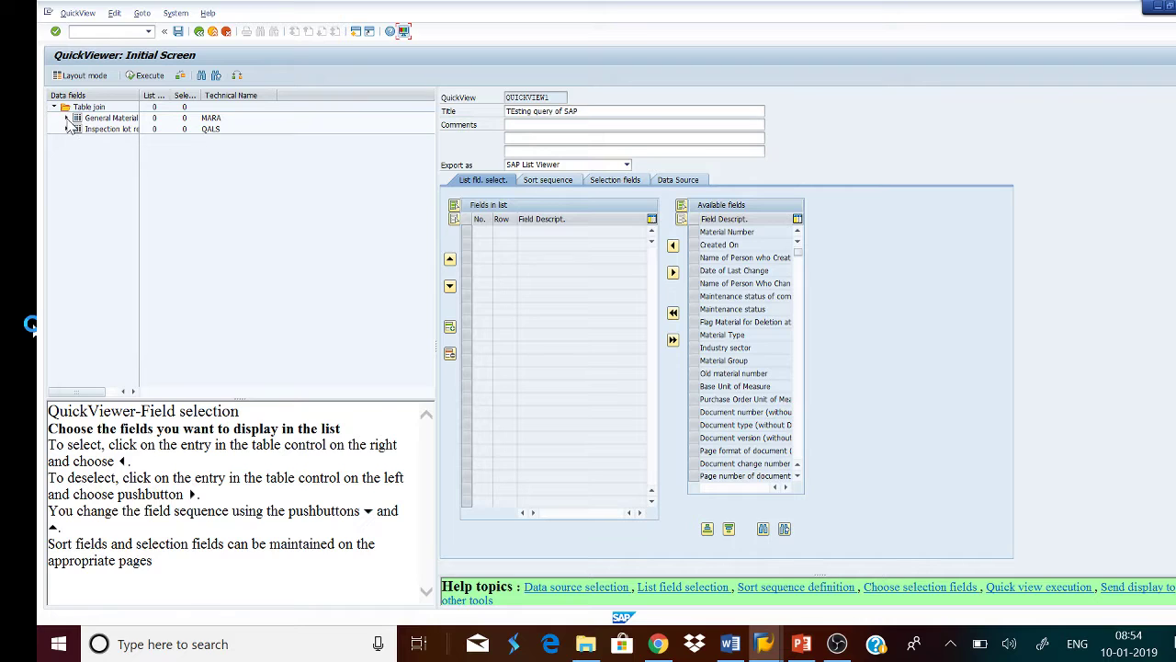
click(67, 120)
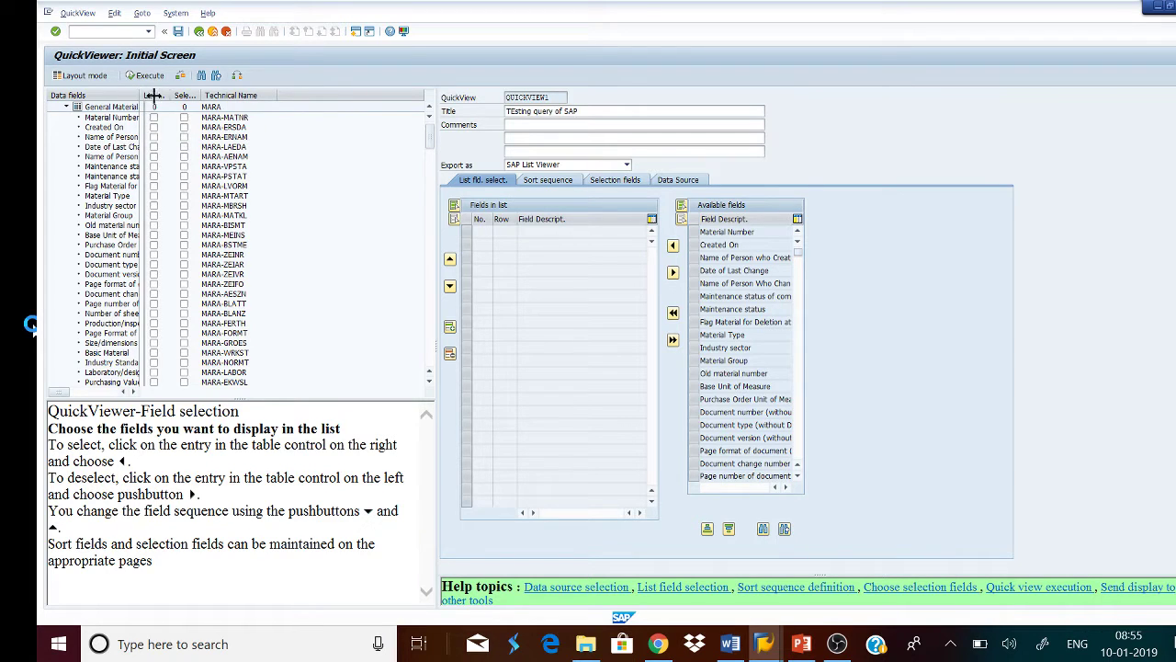
drag(141, 95, 204, 94)
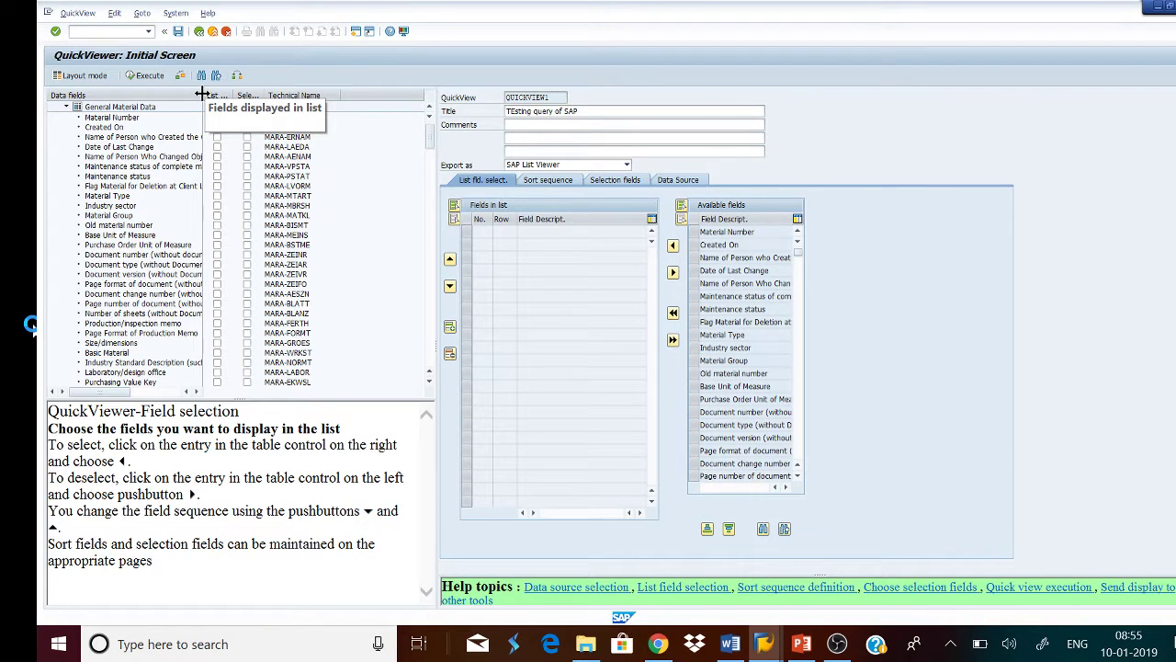
drag(202, 95, 263, 95)
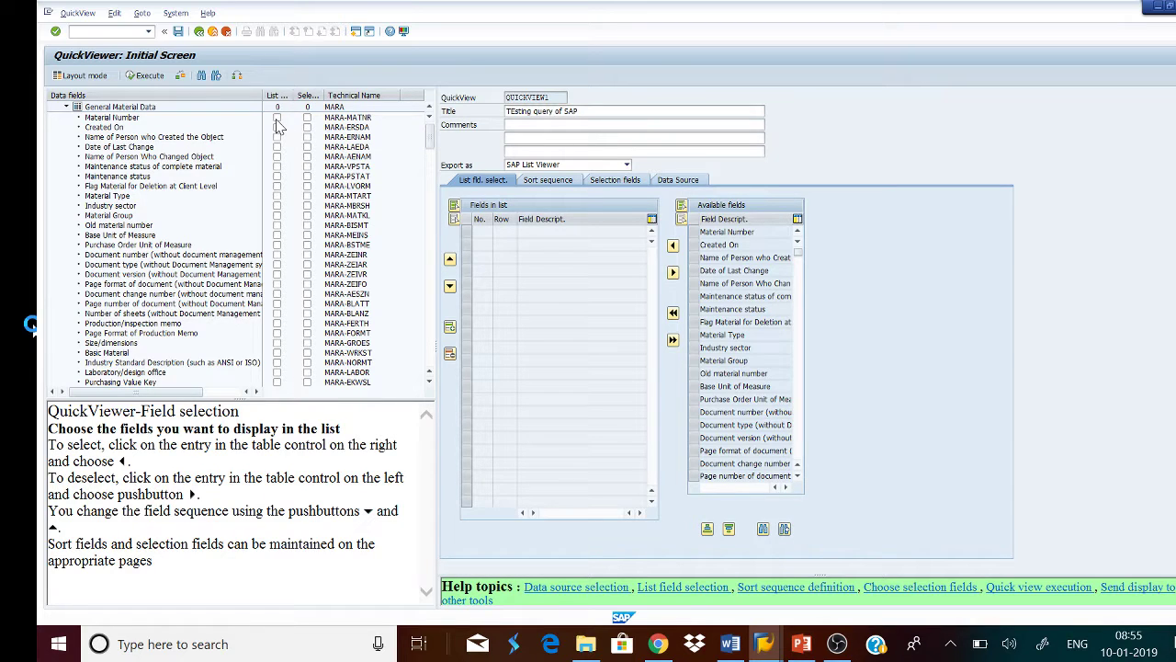
click(277, 118)
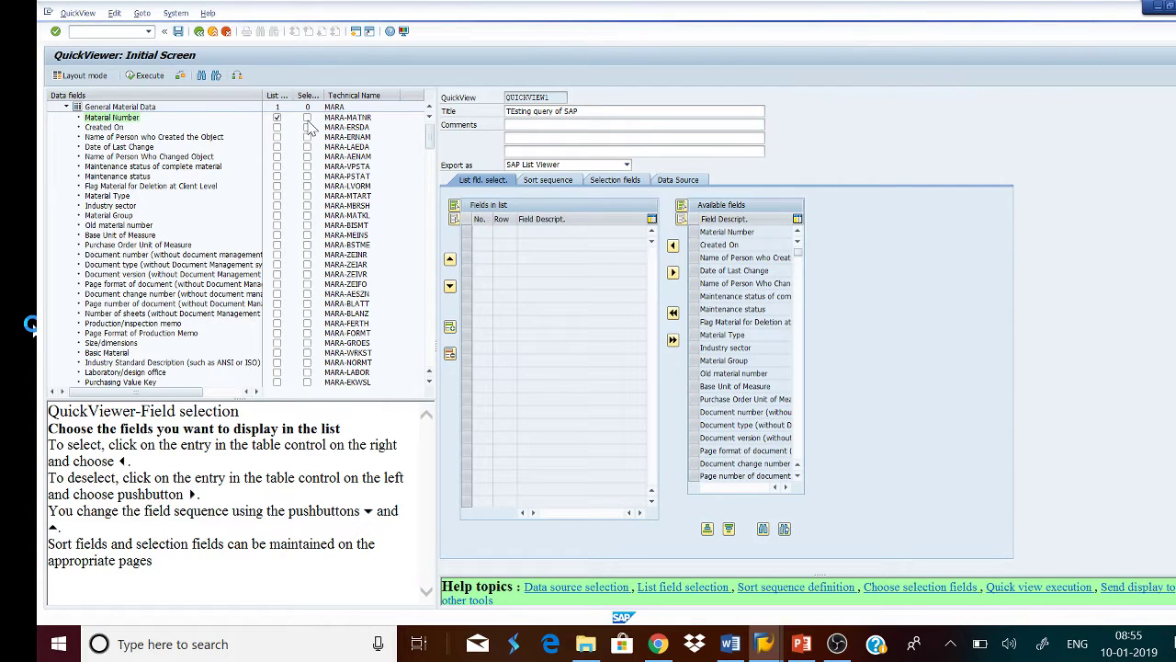
Make Material Number a selection field and add Material Type, Industry sector, Base Unit of Measure, Purchasing Value Key and Gross Weight to the list fields
click(308, 119)
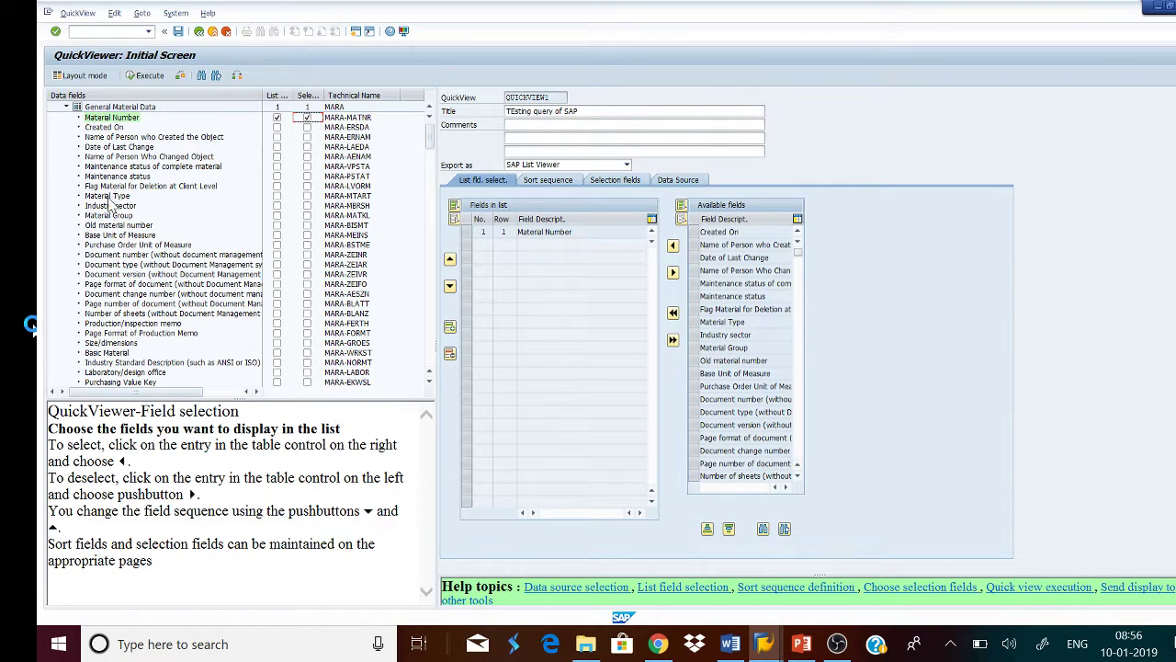
click(277, 196)
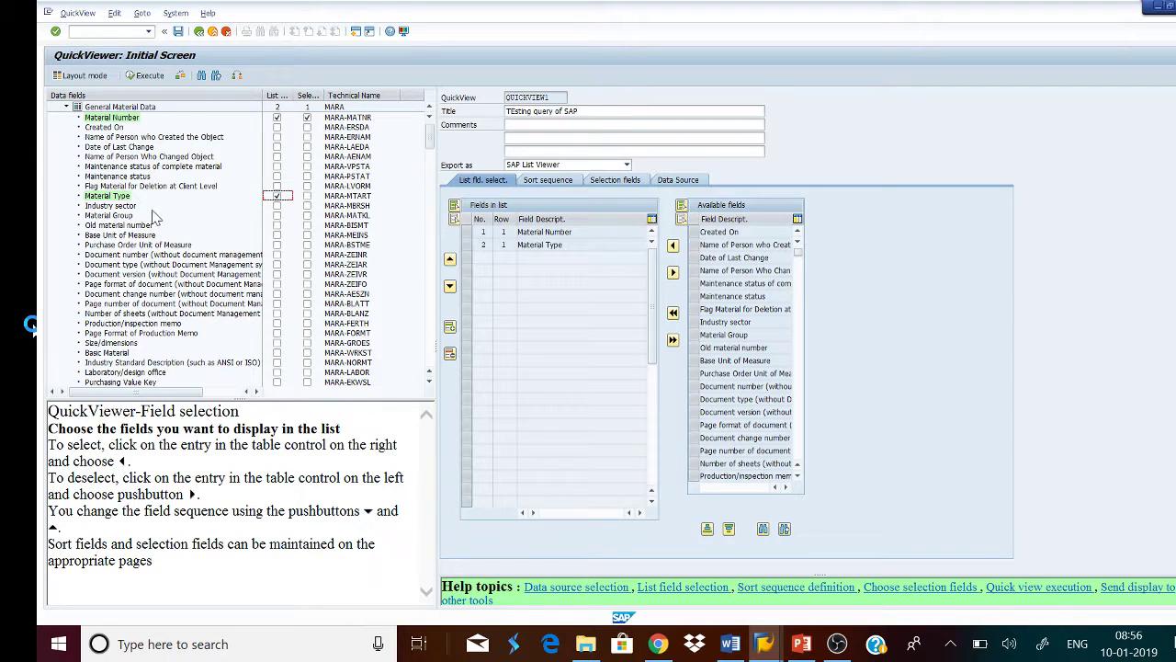
click(276, 206)
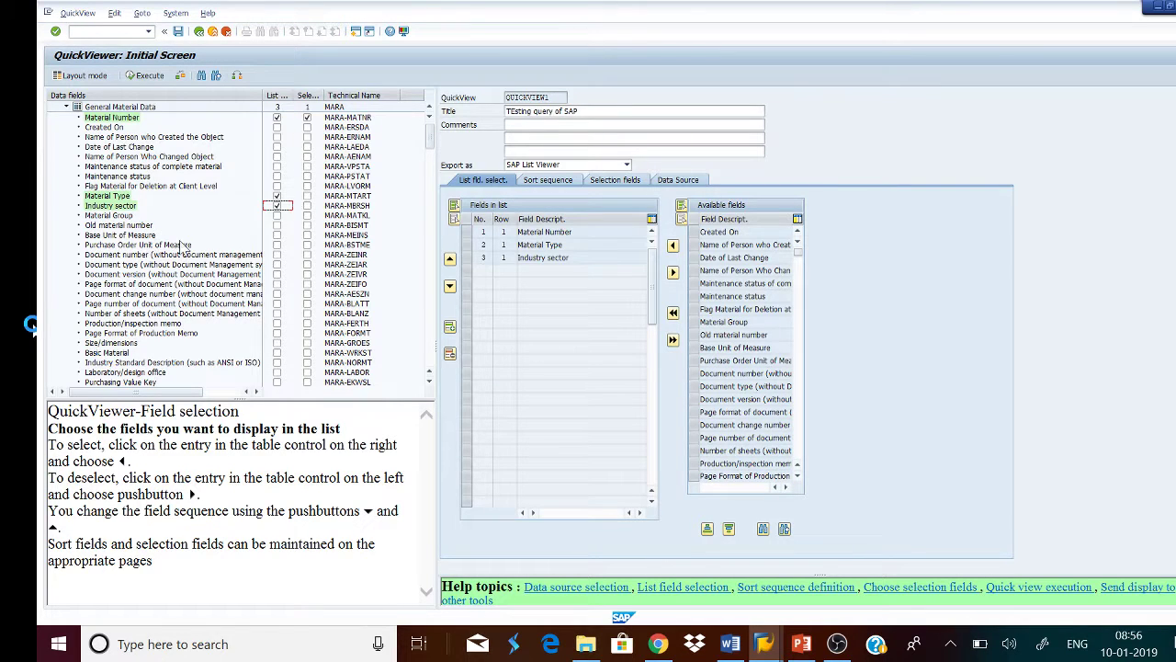
click(277, 236)
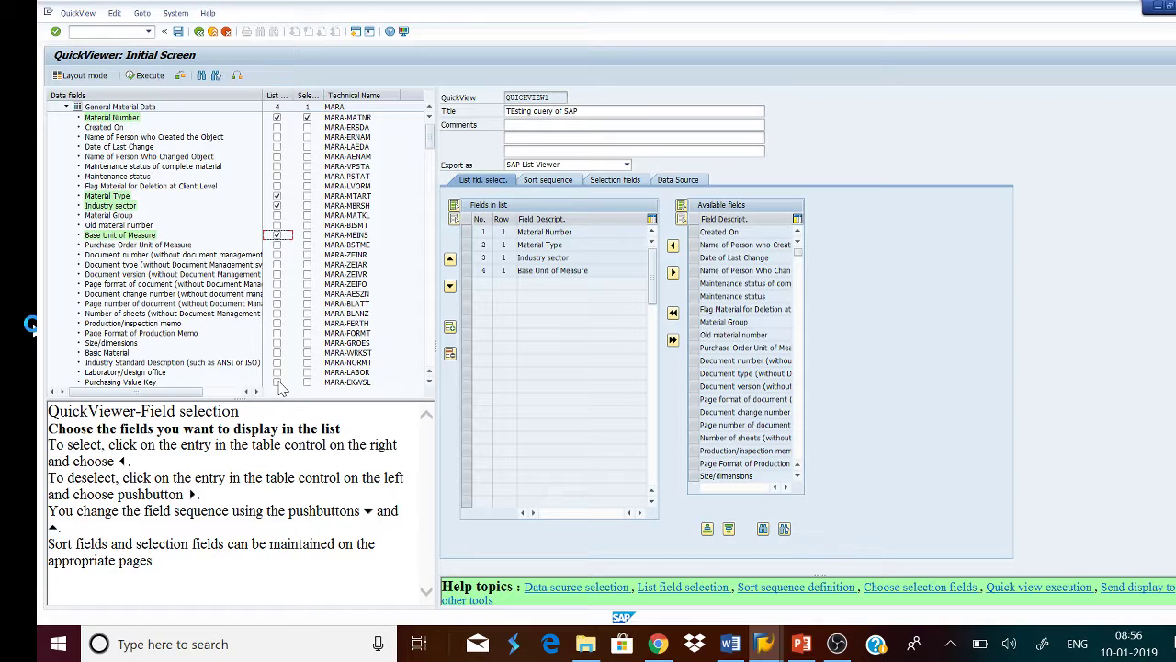
click(277, 382)
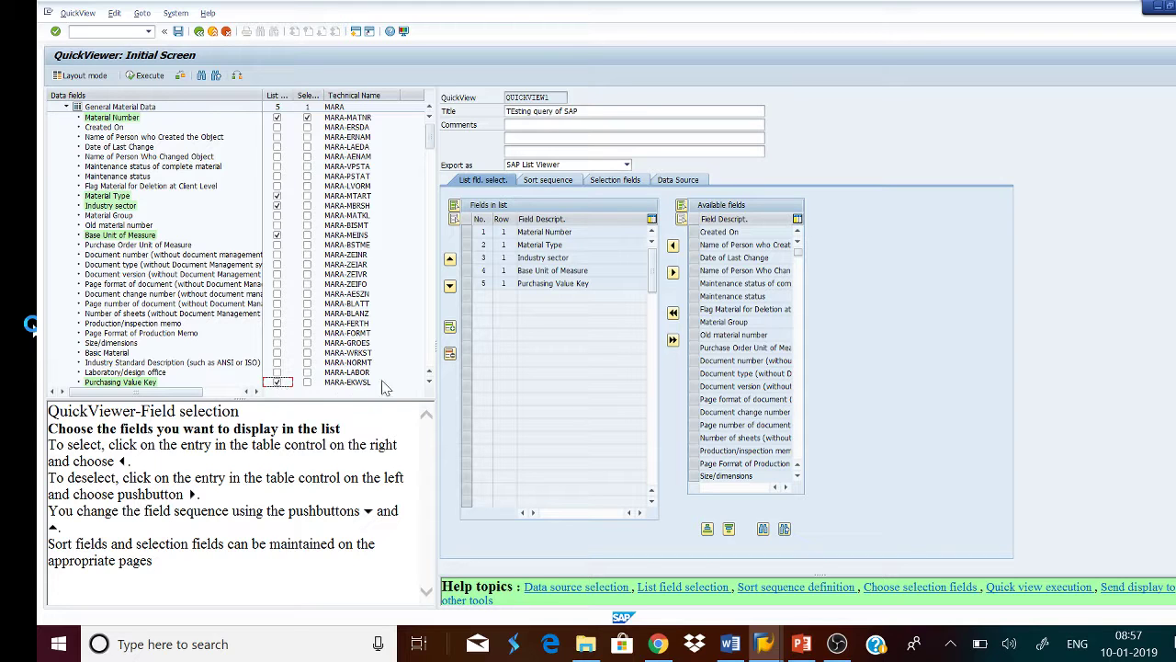
click(430, 383)
scroll(430, 383, down, 8)
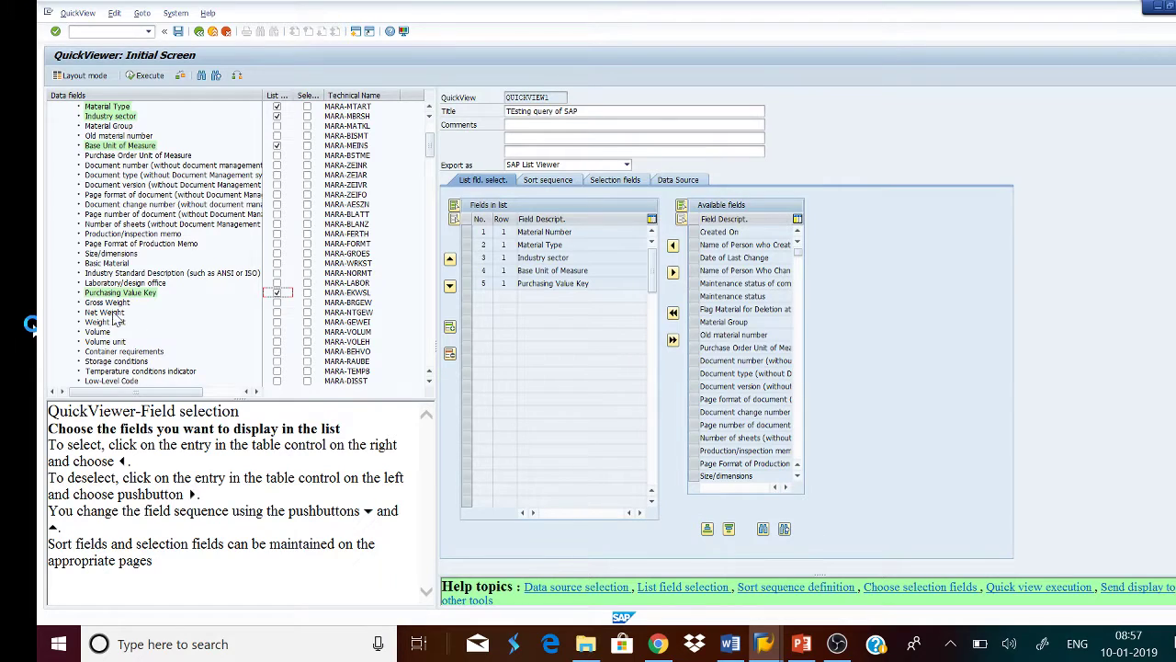
click(278, 304)
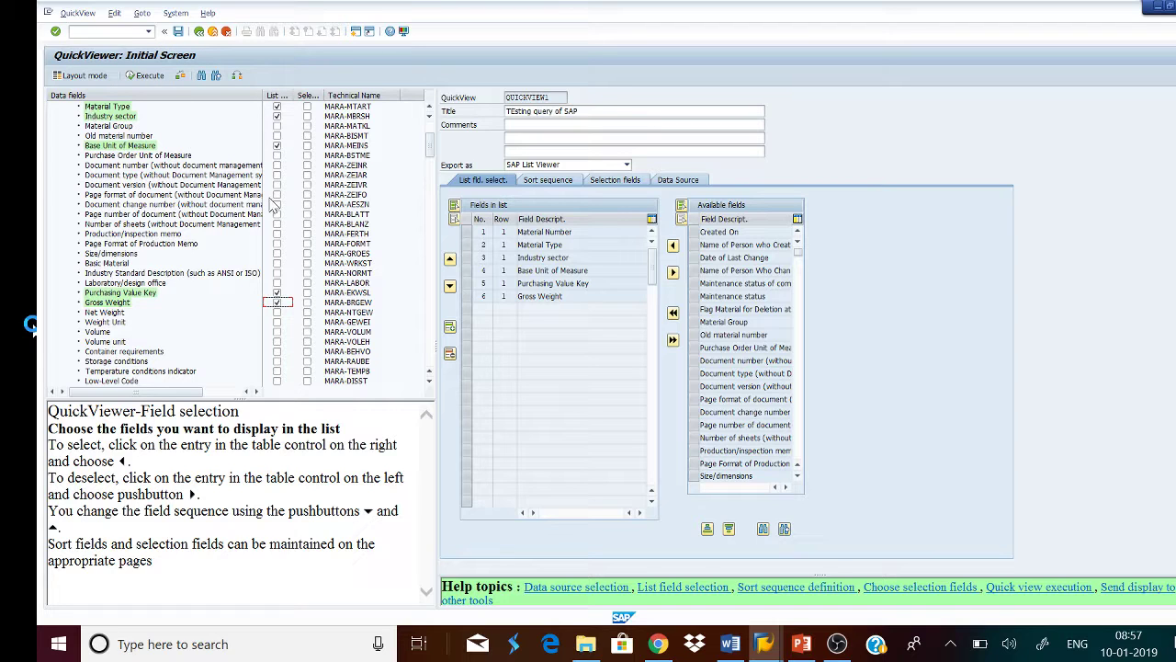
Collapse General Material Data and include Inspection Lot Number, Plant, Inspection Lot Origin and Source Inspection from Inspection lot record in the list fields
click(429, 108)
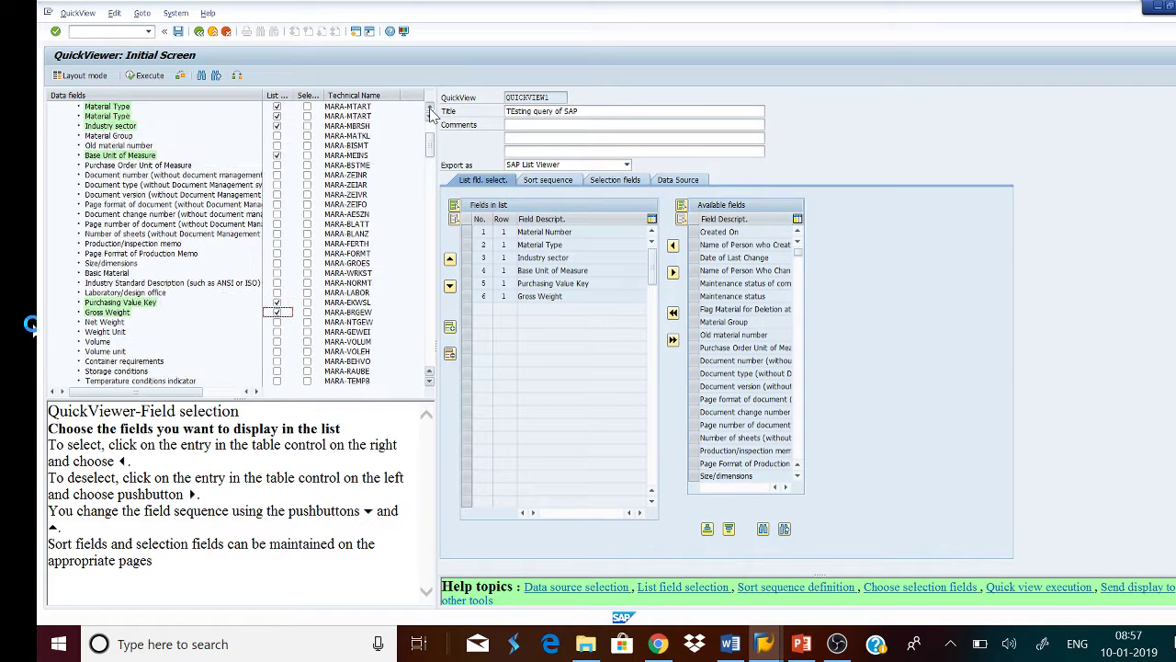
scroll(429, 108, up, 10)
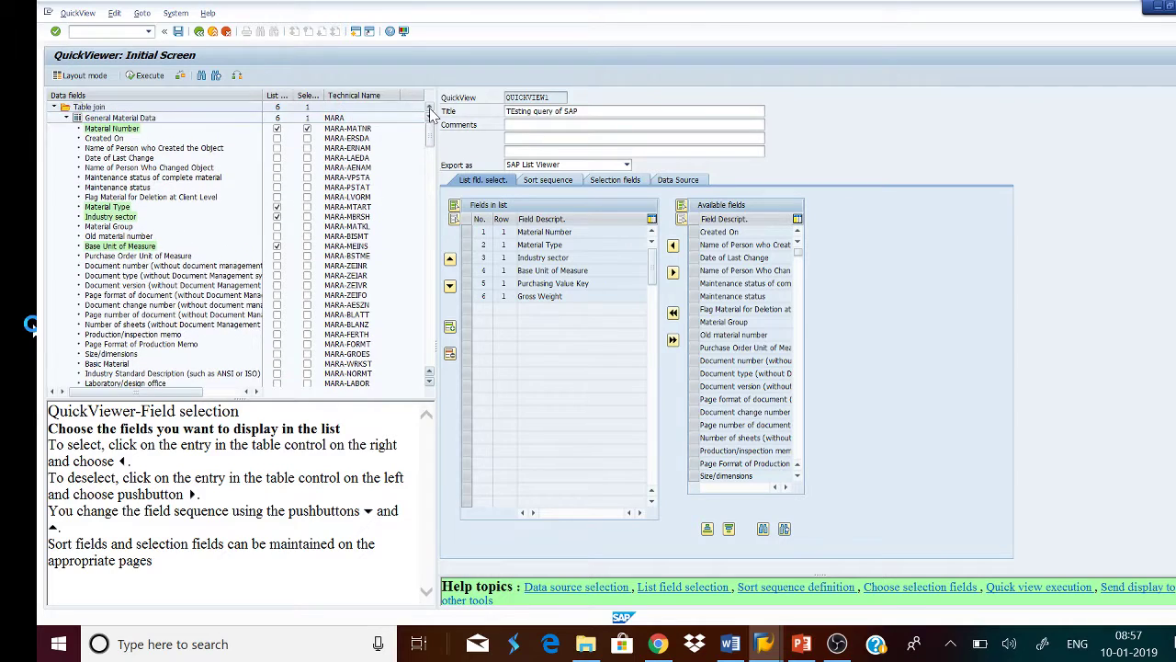
click(67, 119)
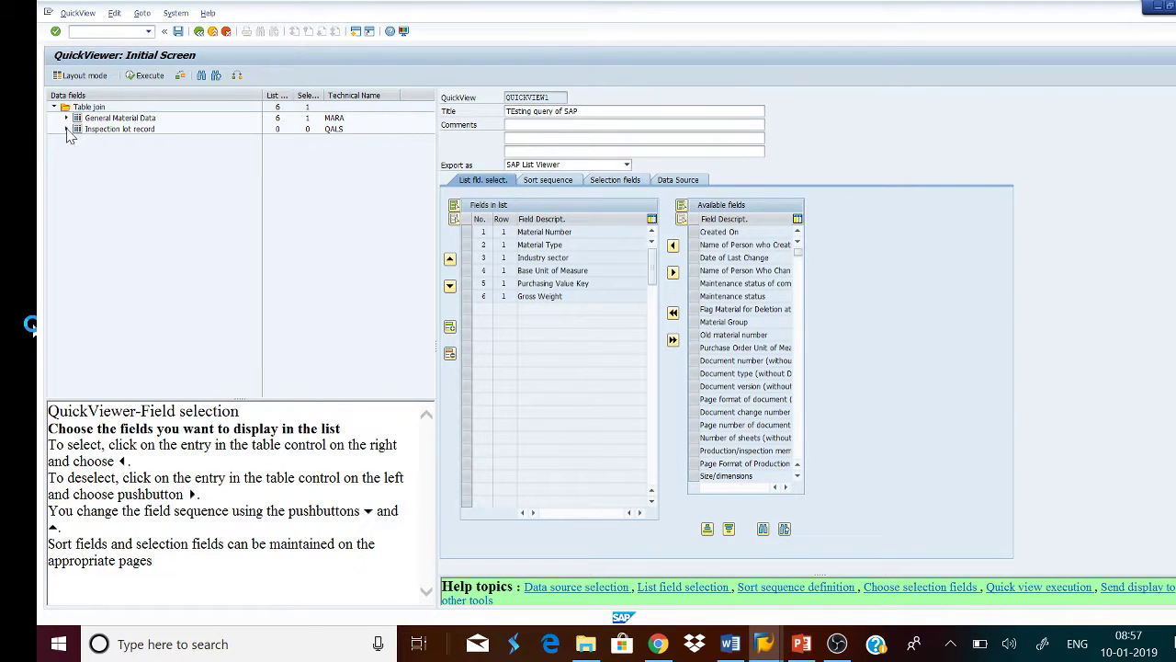
click(66, 130)
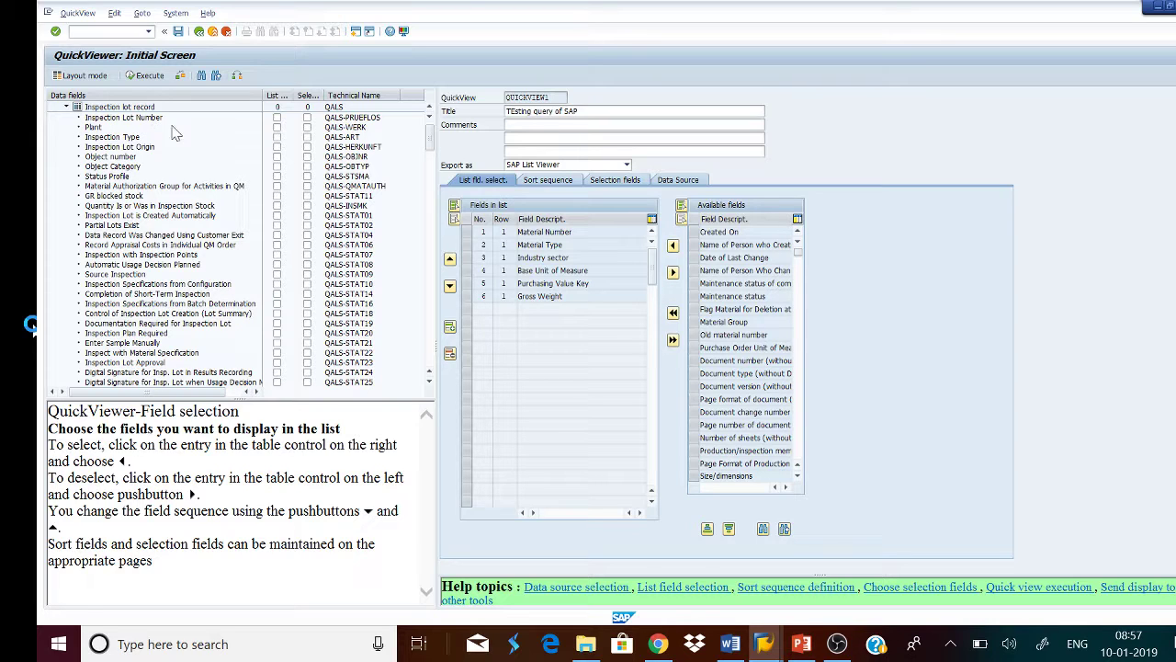
click(277, 118)
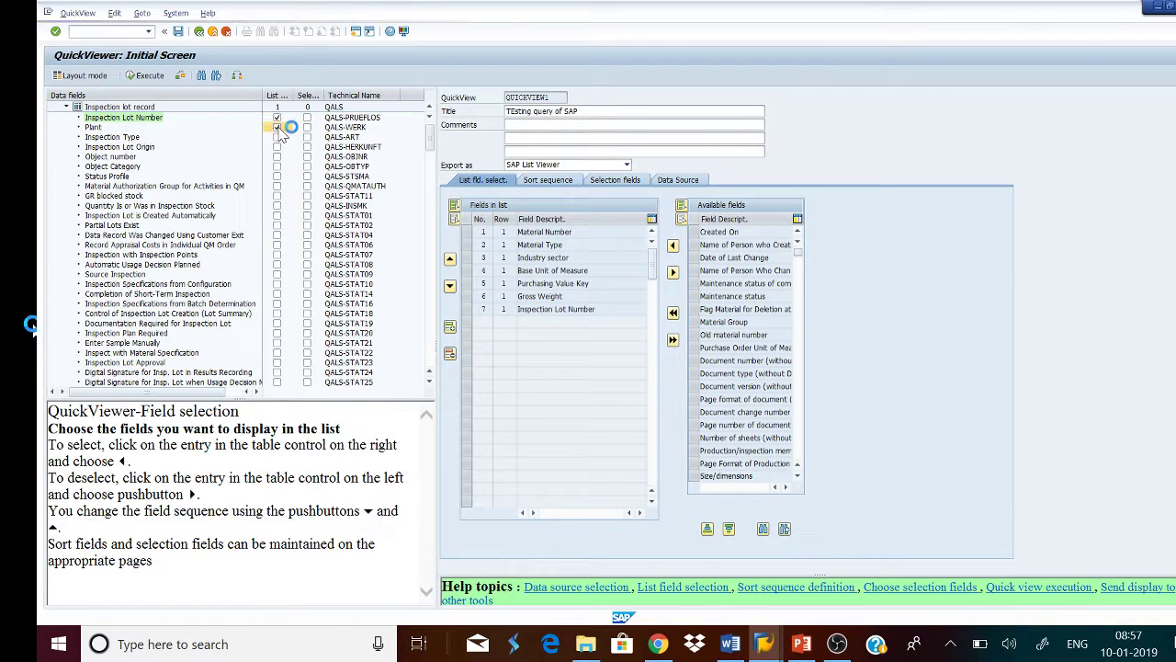
click(278, 128)
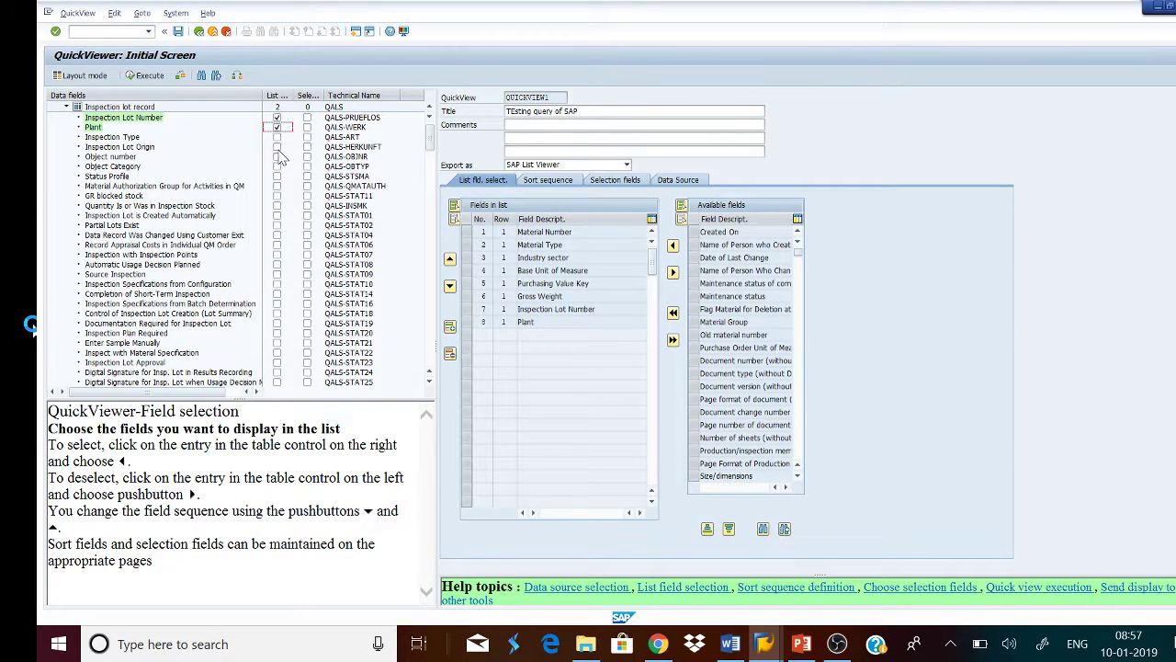
click(277, 147)
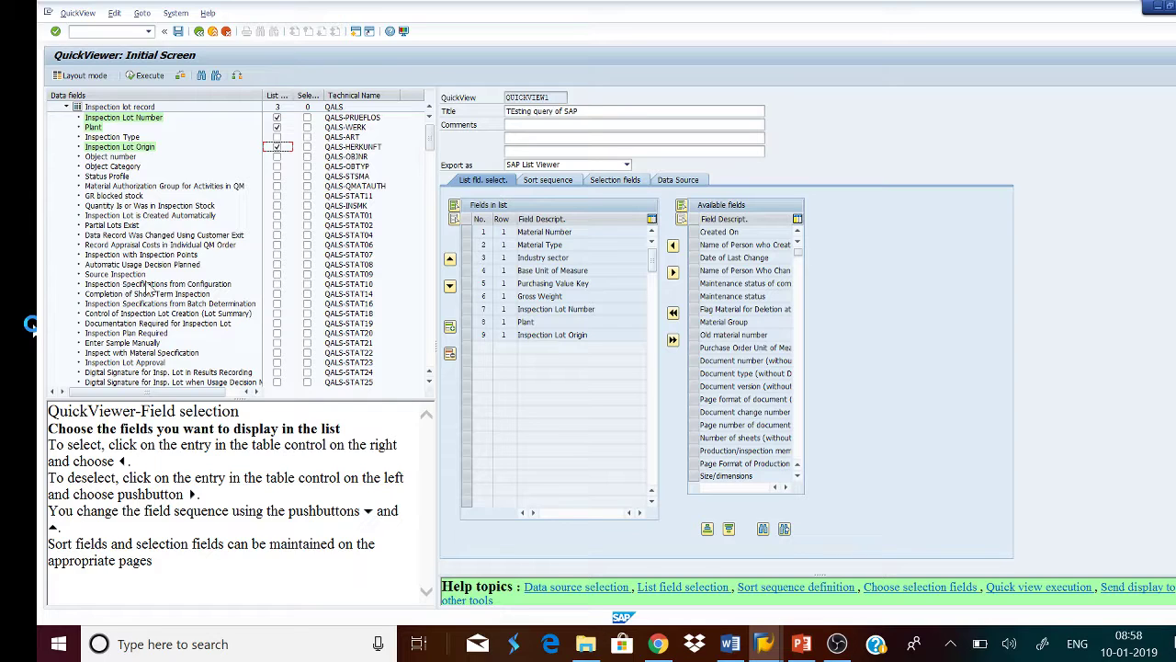
click(277, 275)
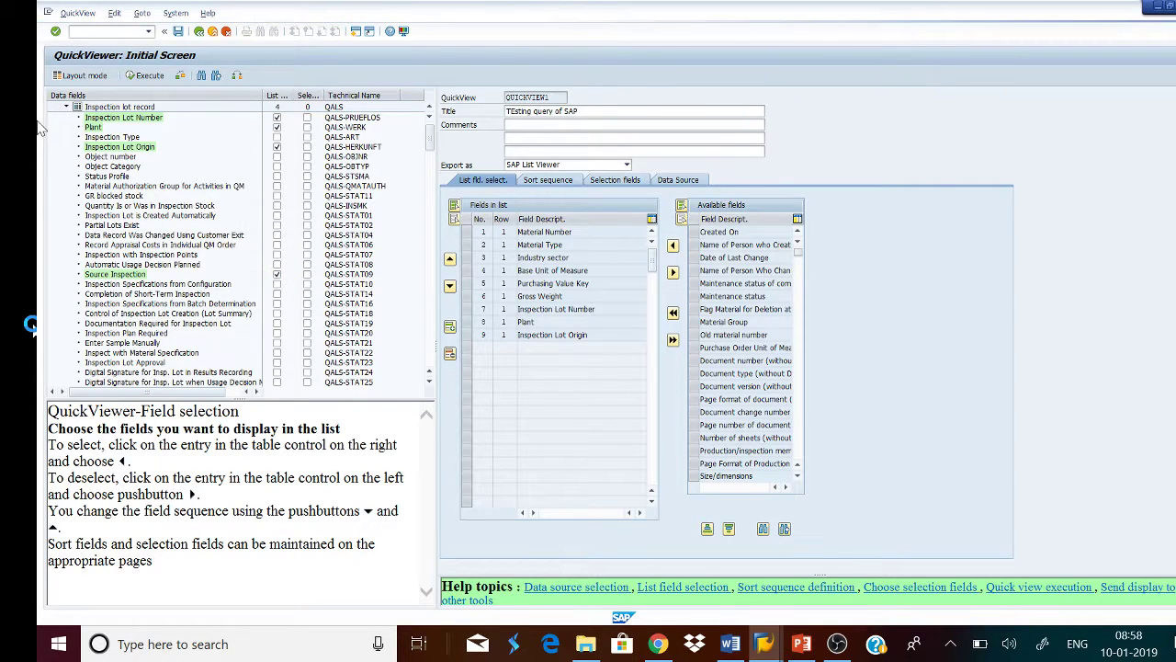
Save the QuickView and execute it with PTY as the material number to produce the list
click(178, 33)
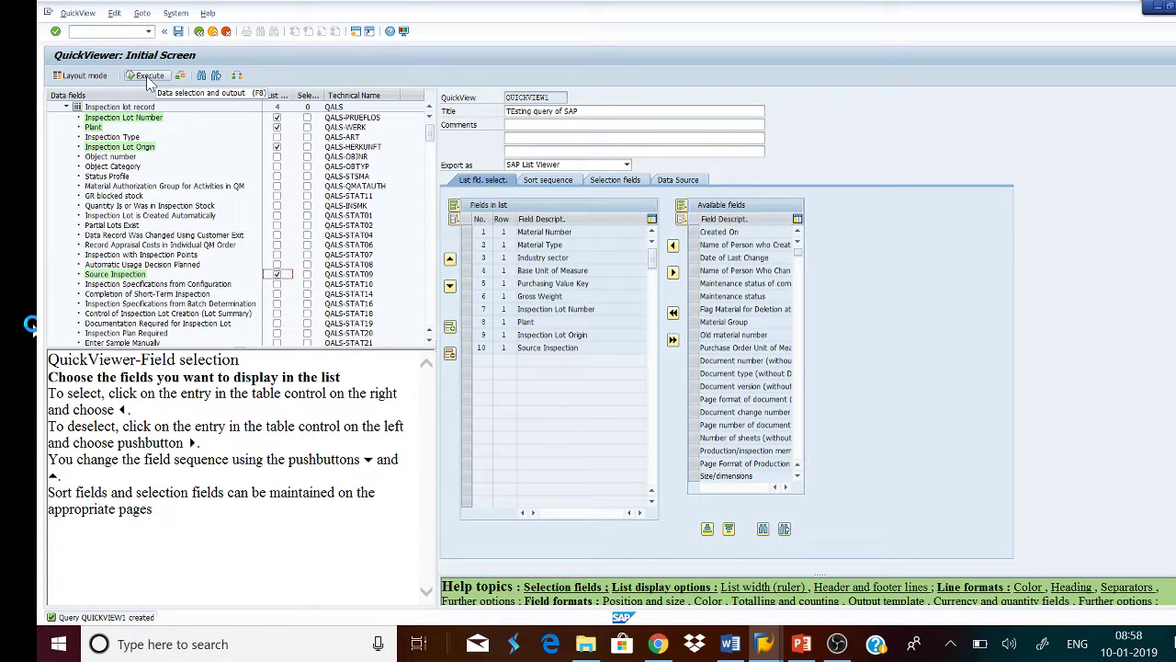
click(147, 79)
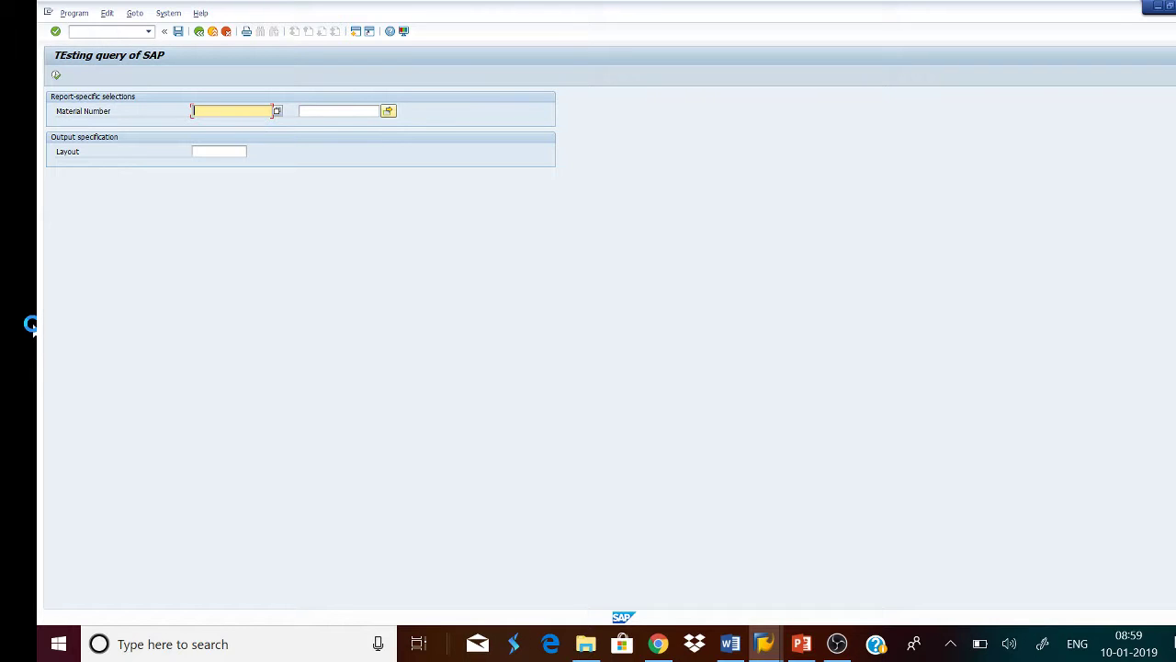
text(PTY)
click(56, 74)
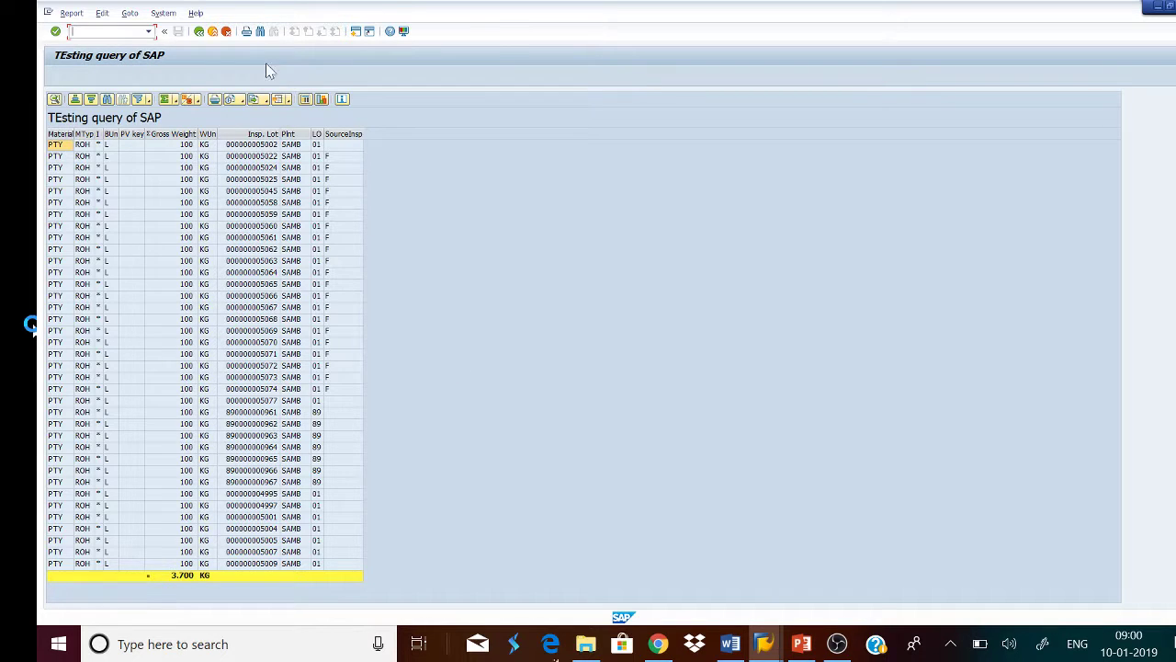
click(836, 643)
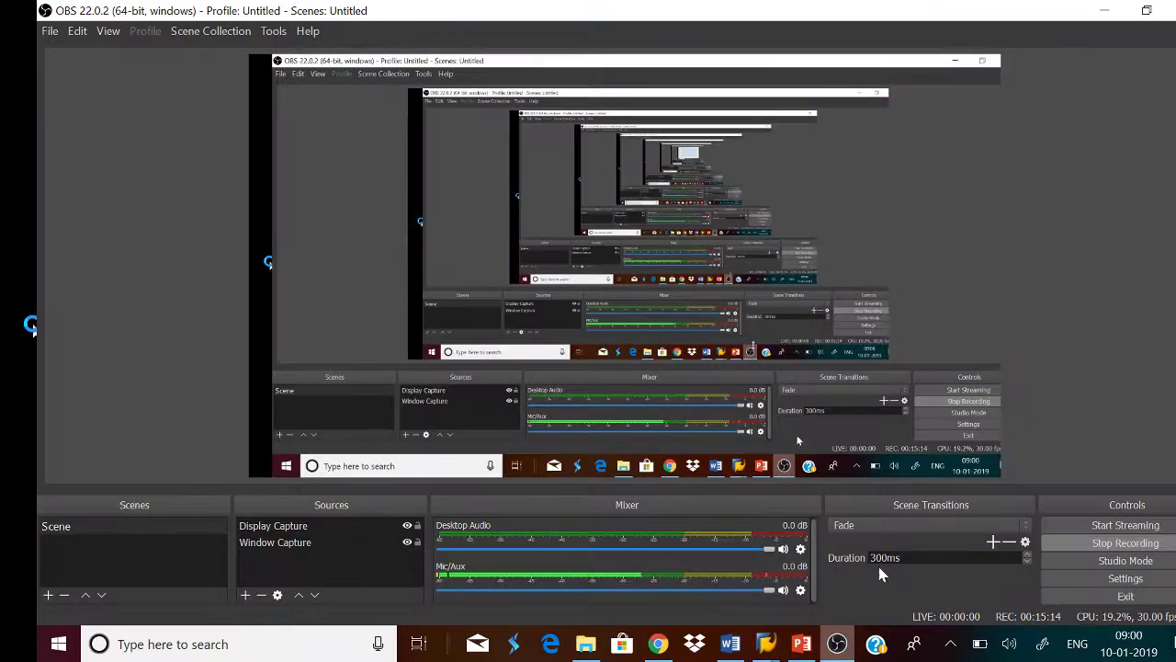